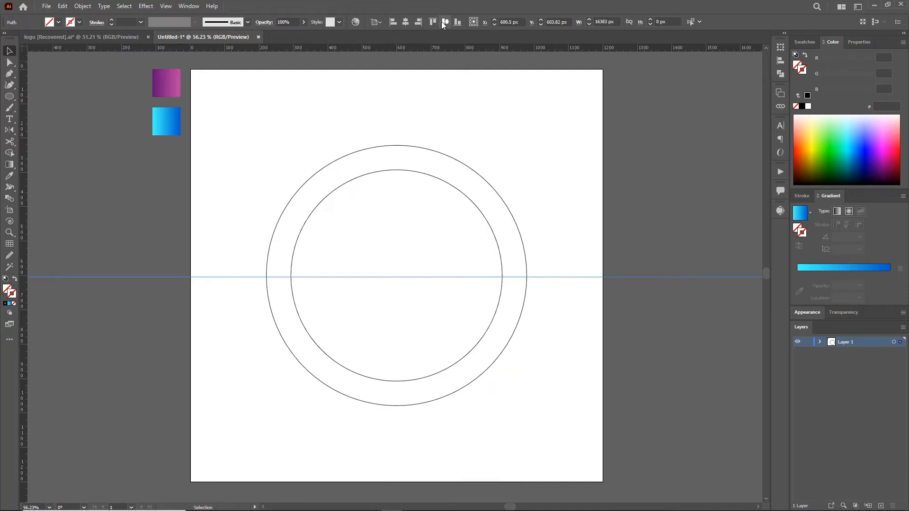
Step: Duplicate the large double-circle ring in place and scale the copy about its centre to about 298 px wide
click(538, 188)
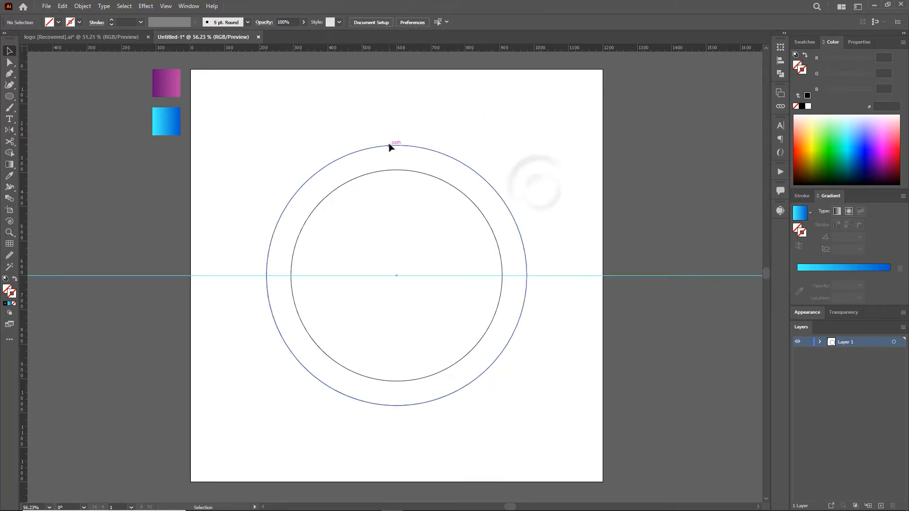
click(387, 143)
key(a)
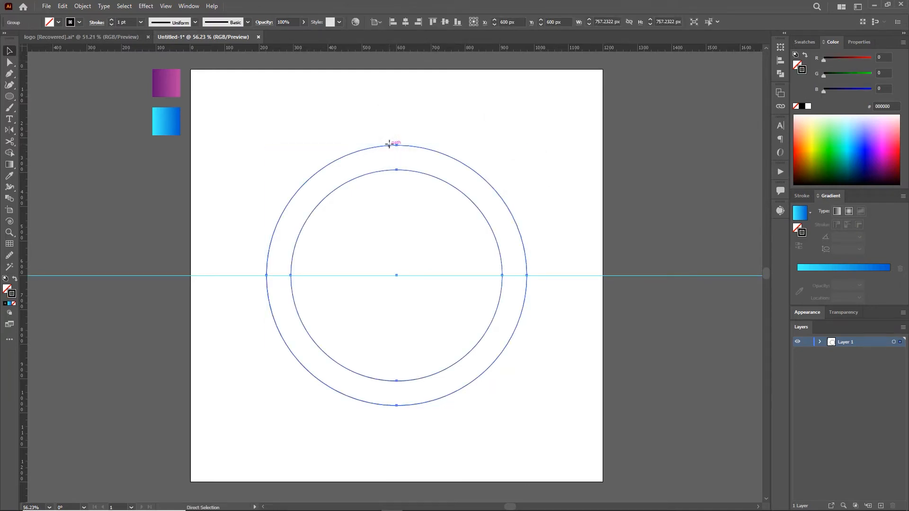
key(ctrl+c)
key(ctrl+f)
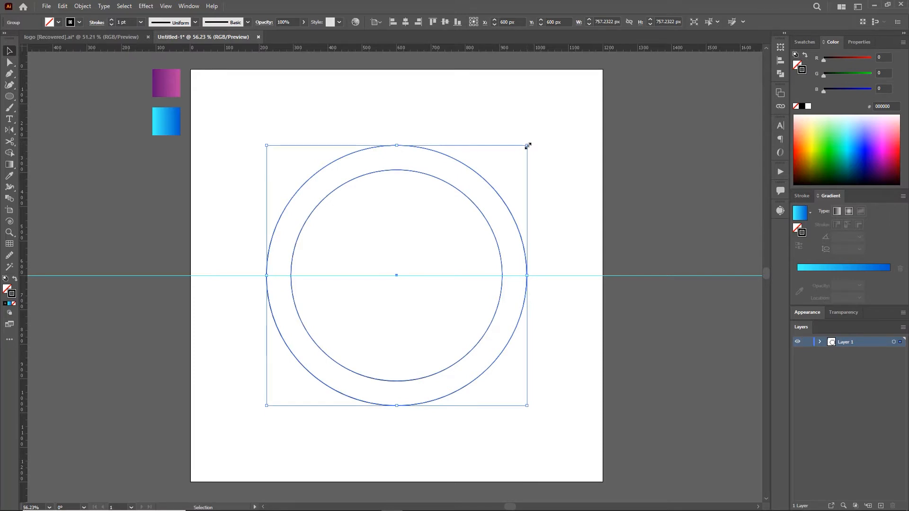
drag(527, 147, 481, 227)
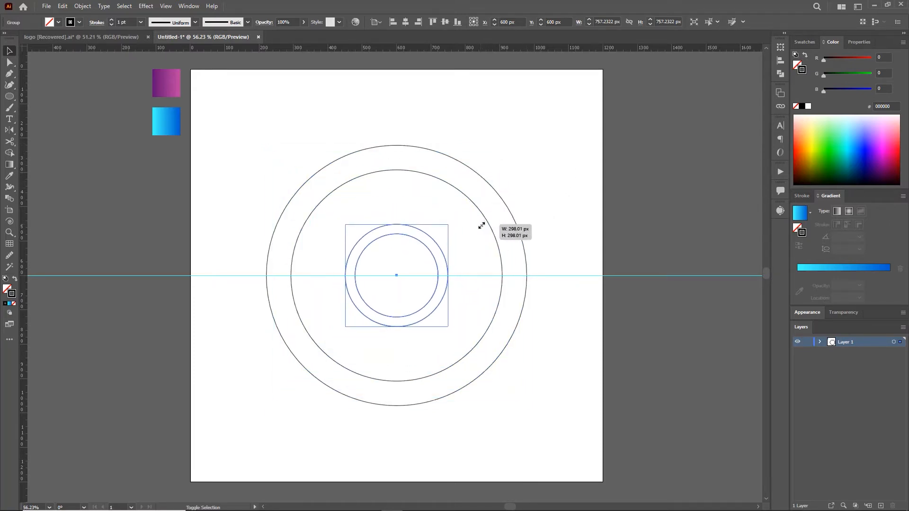
Step: Isolate the small ring group and shrink its inner circle about the centre to about 177 px
double_click(425, 245)
click(426, 247)
drag(439, 235, 446, 254)
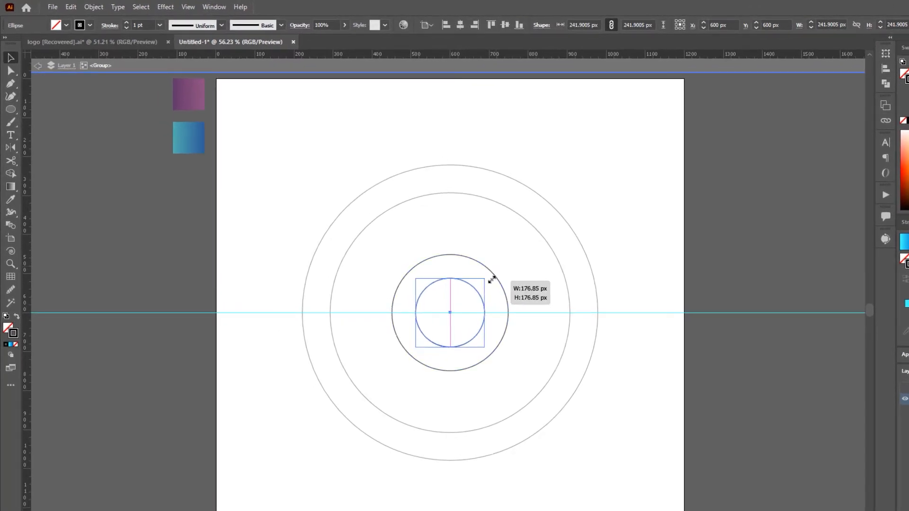
drag(505, 273, 505, 273)
double_click(516, 258)
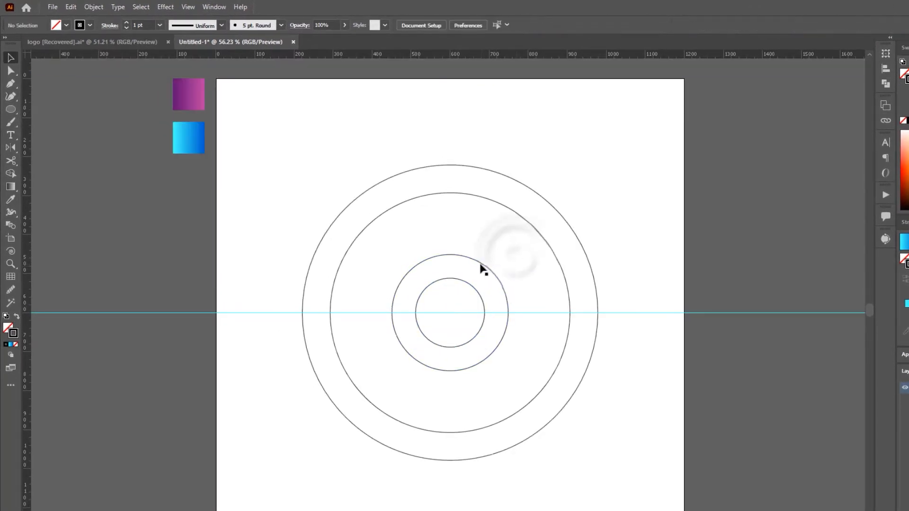
Step: Move the small ring onto the large ring's upper-left part and reflect a copy horizontally about its bottom anchor on the guide
drag(479, 262, 406, 207)
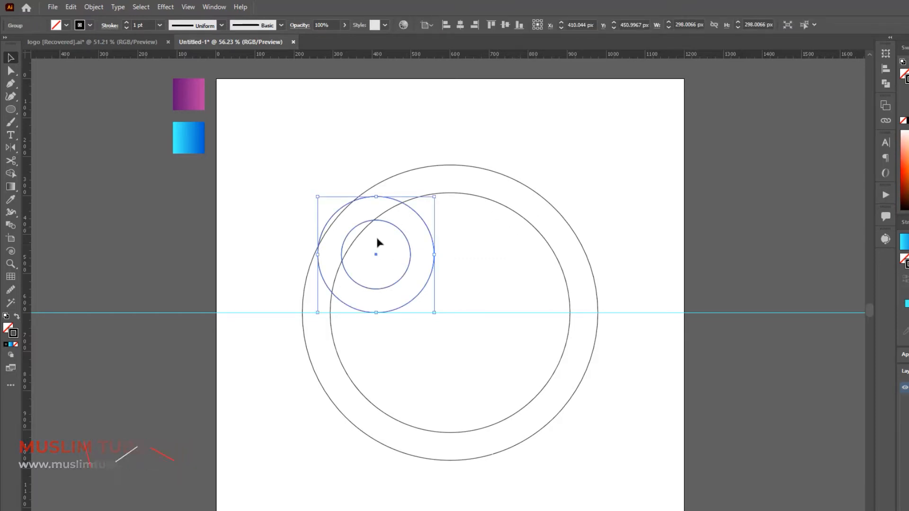
click(9, 148)
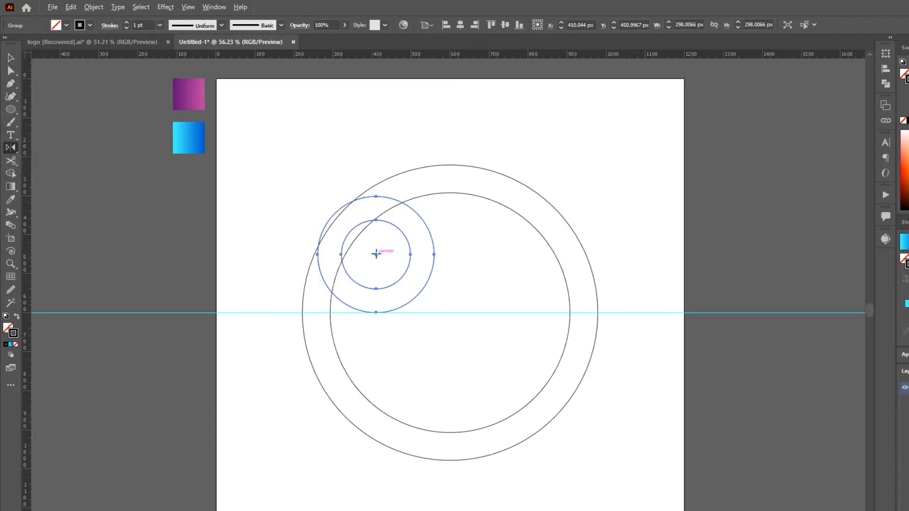
alt+click(376, 312)
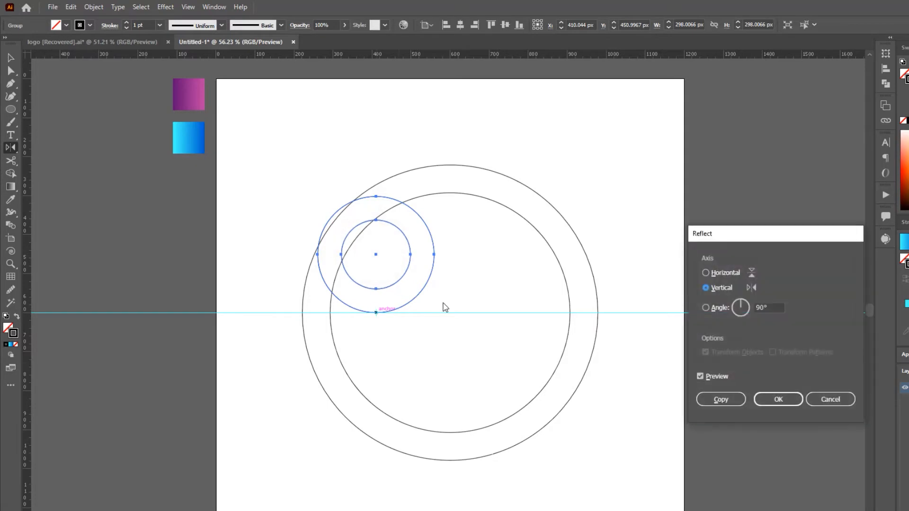
click(706, 273)
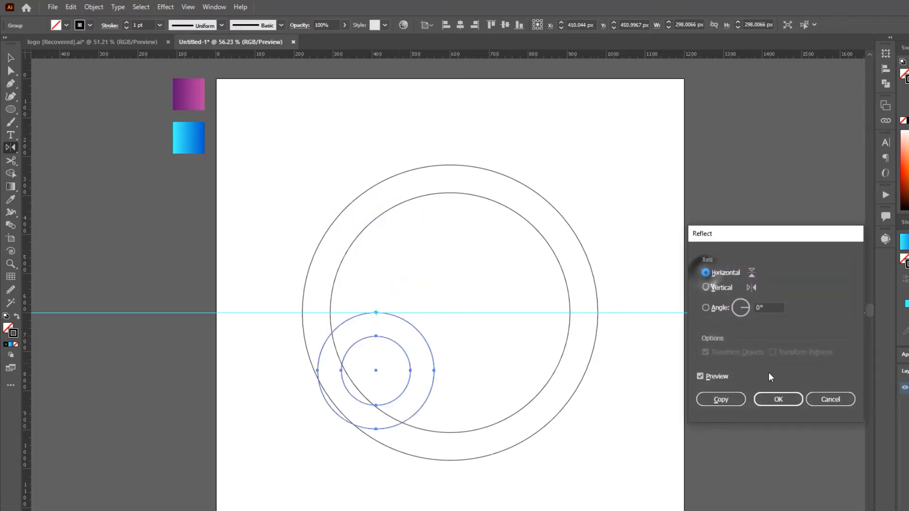
click(729, 399)
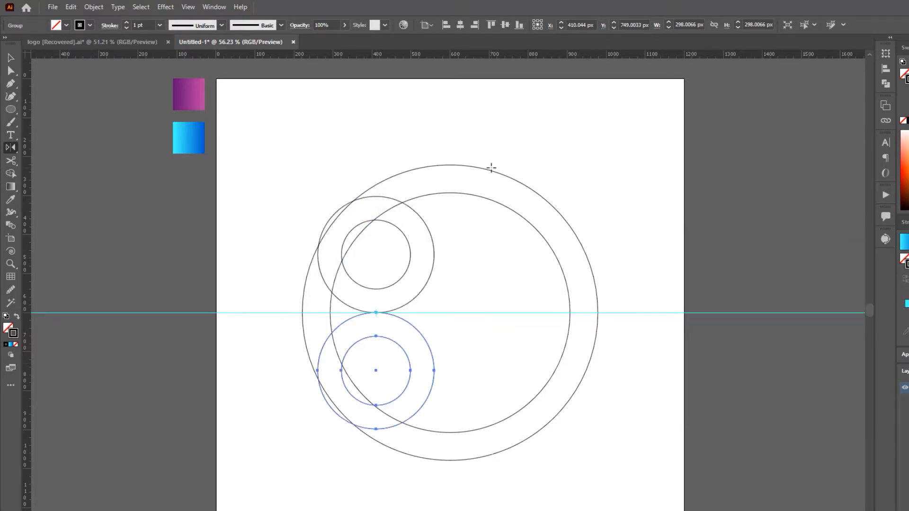
Step: Duplicate the large ring in place and shift the copy horizontally to the right so the two large rings overlap
key(v)
click(472, 166)
key(ctrl+c)
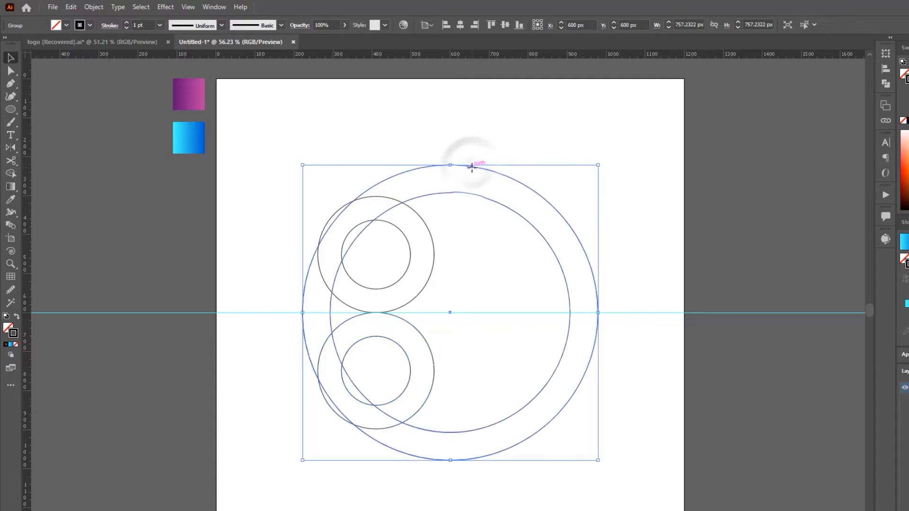
key(ctrl+f)
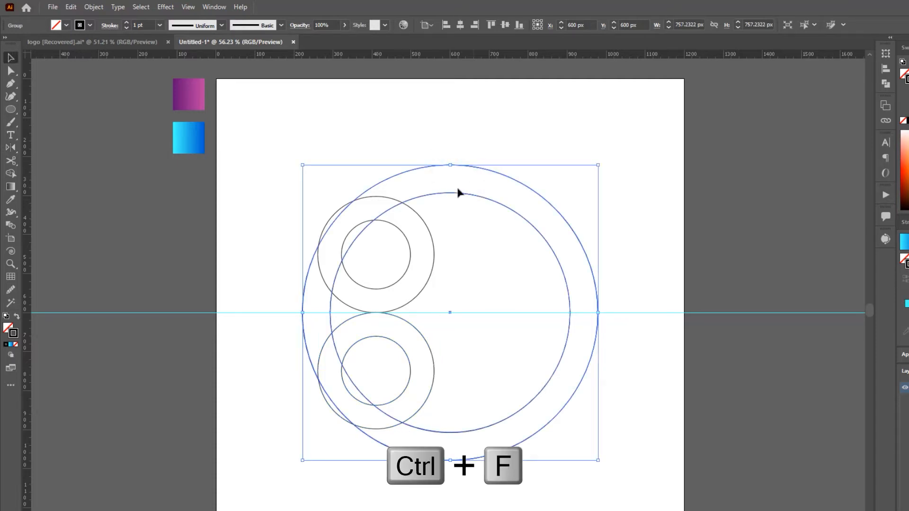
drag(303, 294, 461, 296)
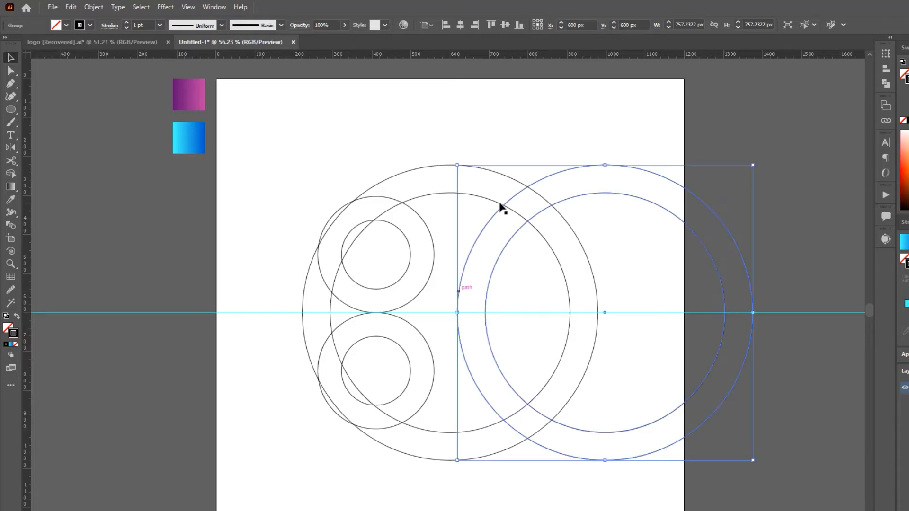
click(505, 108)
Step: Select all the circles and fill the left large ring's upper and lower bands red with Shape Builder
drag(326, 135, 651, 497)
click(11, 174)
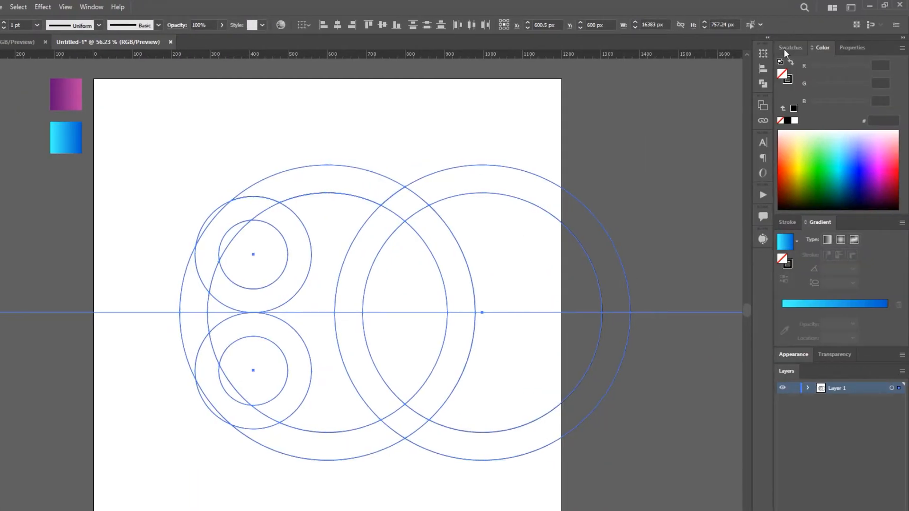
click(789, 47)
click(810, 81)
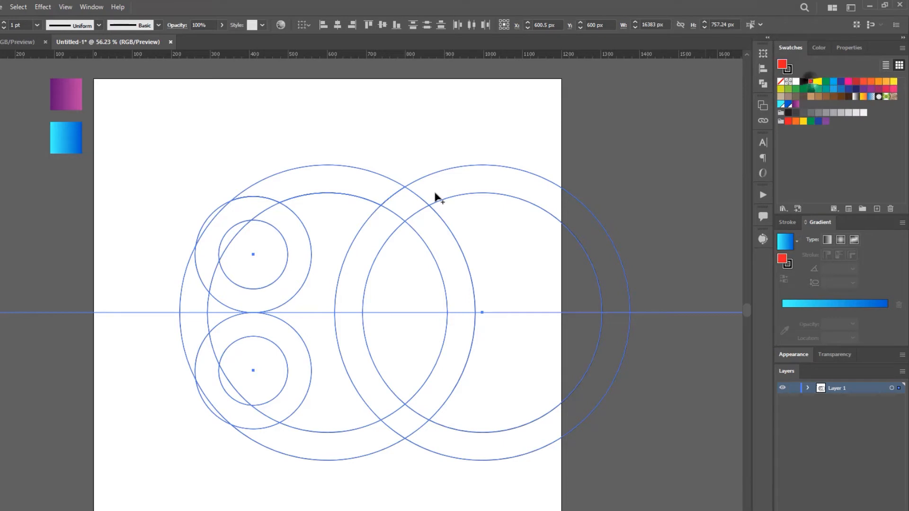
click(361, 187)
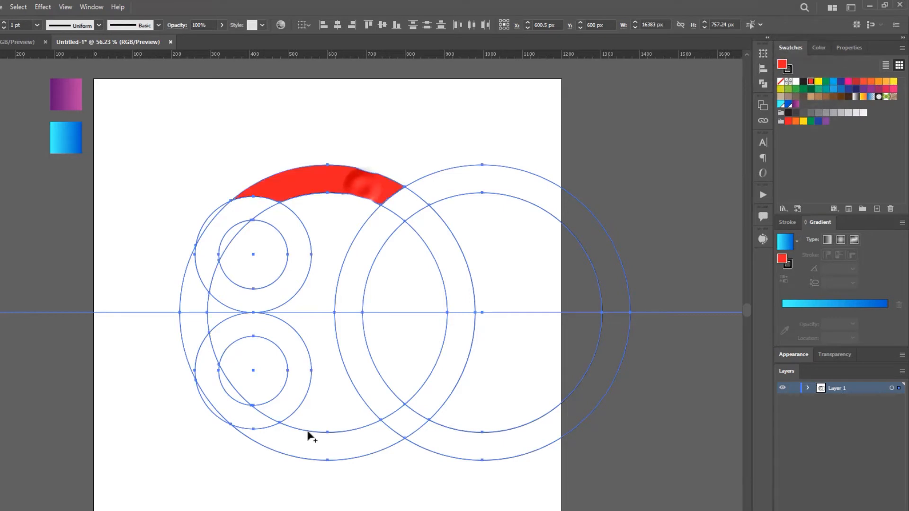
click(328, 448)
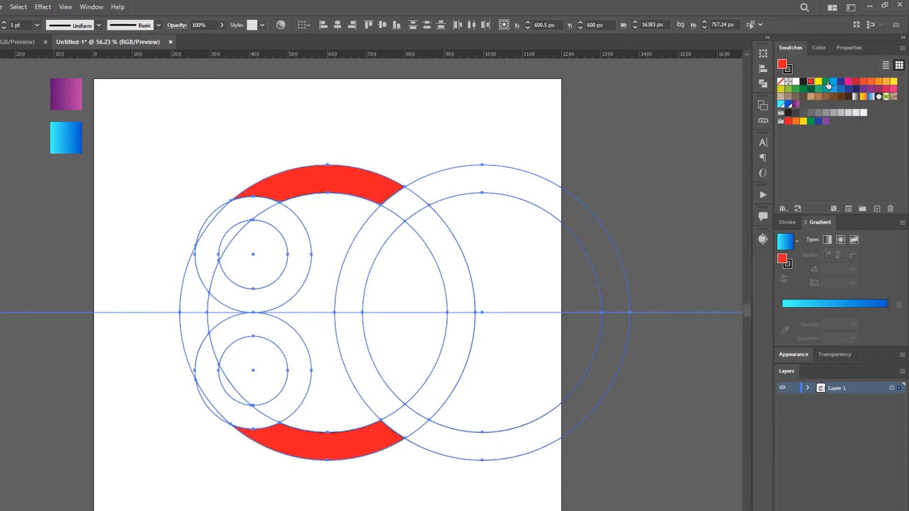
Step: With Shape Builder in orange, merge the two small rings, the left connecting arc and the right-hand crescent
click(878, 82)
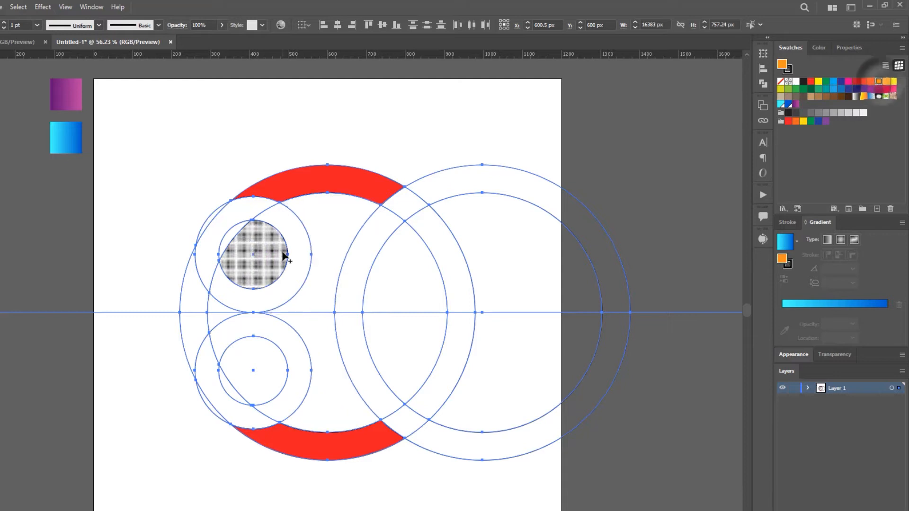
mouse_move(269, 216)
mouse_down()
mouse_move(250, 213)
mouse_move(233, 235)
mouse_up()
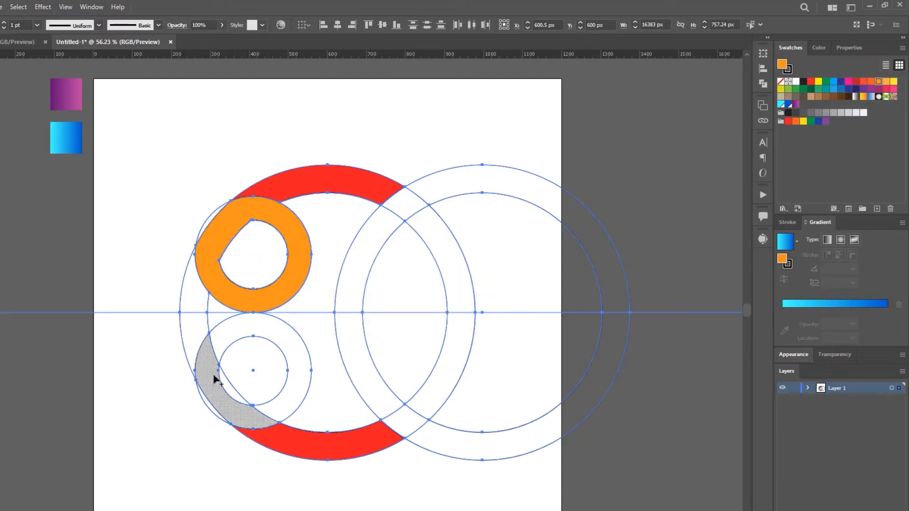
mouse_move(223, 349)
mouse_down()
mouse_move(215, 356)
mouse_move(224, 391)
mouse_move(194, 339)
mouse_move(217, 377)
mouse_up()
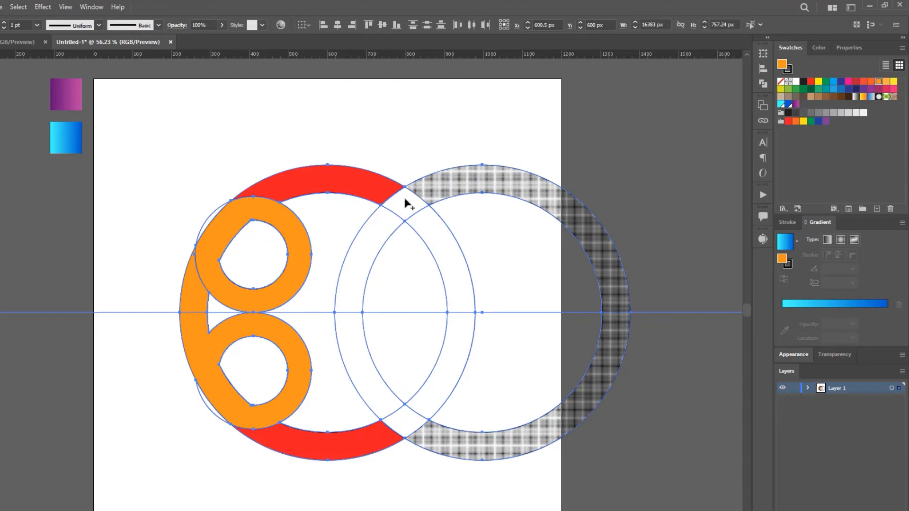
mouse_move(405, 207)
mouse_down()
mouse_move(380, 236)
mouse_move(372, 406)
mouse_move(383, 398)
mouse_move(402, 427)
mouse_up()
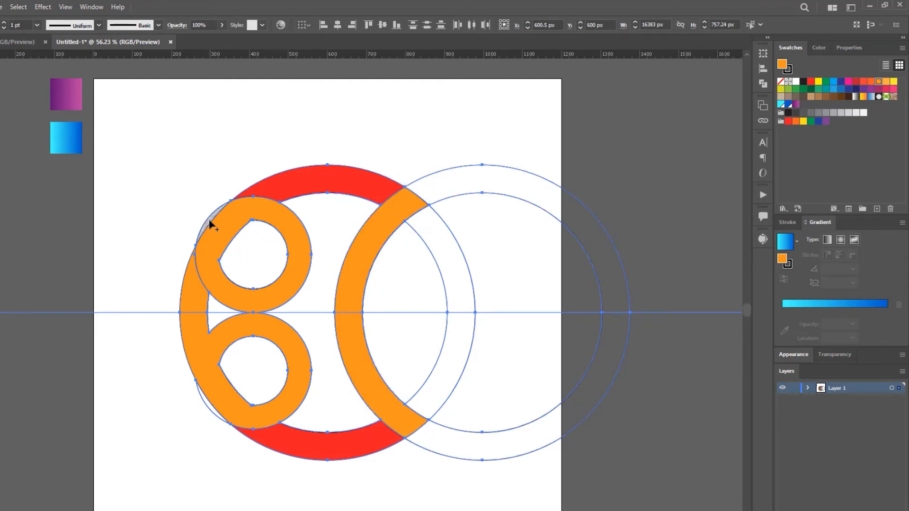
Step: Erase the unused outer slivers, right-hand ring remnants and enclosed empty regions with Shape Builder, and deselect the artwork
alt+click(209, 223)
alt+click(204, 401)
alt+click(469, 302)
alt+click(491, 151)
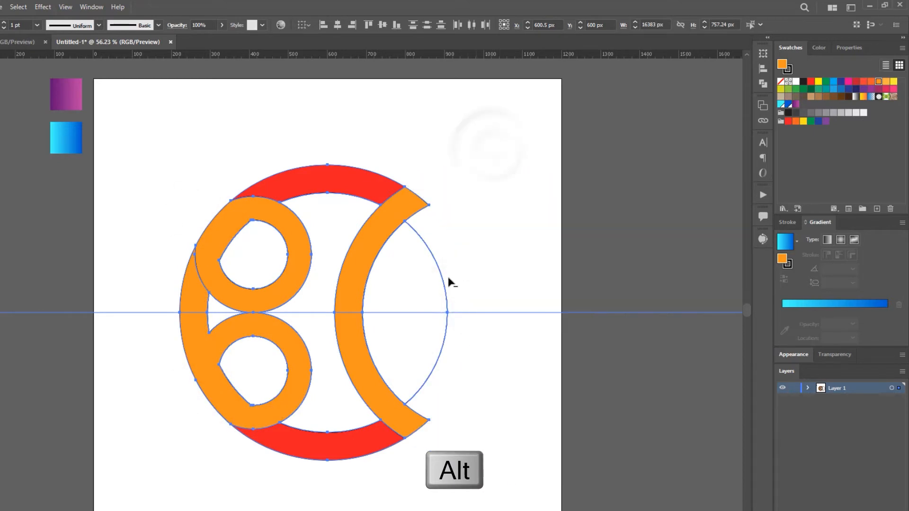
alt+click(436, 295)
alt+click(323, 252)
alt+click(261, 264)
alt+click(250, 363)
alt+click(213, 315)
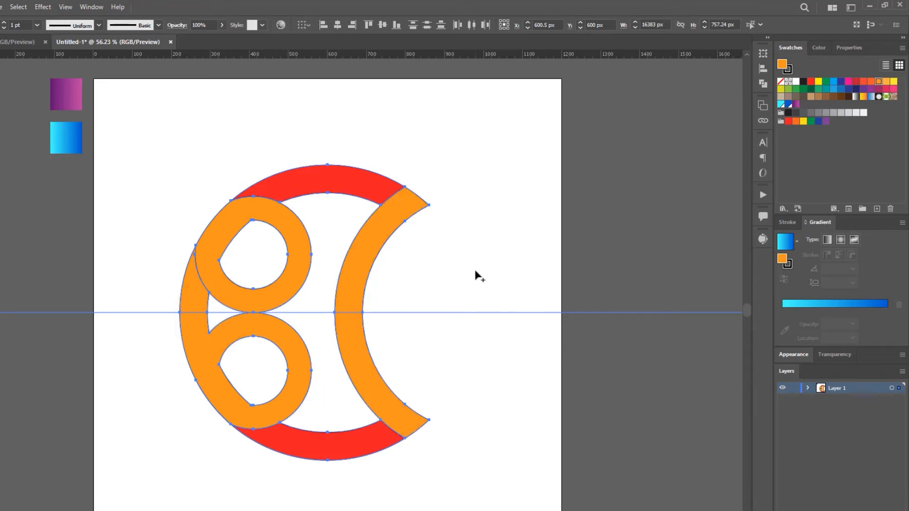
key(v)
click(484, 252)
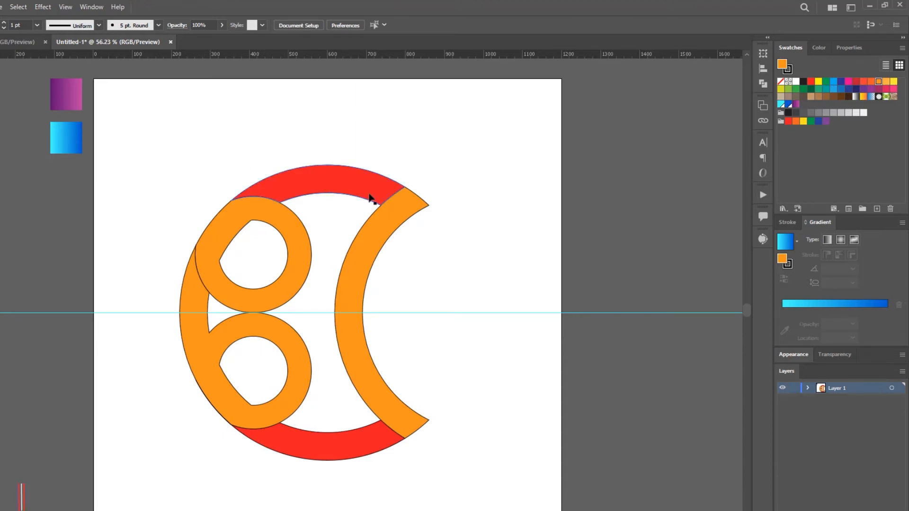
Step: Ungroup the upper and lower red bands so each one is a separate shape
click(340, 188)
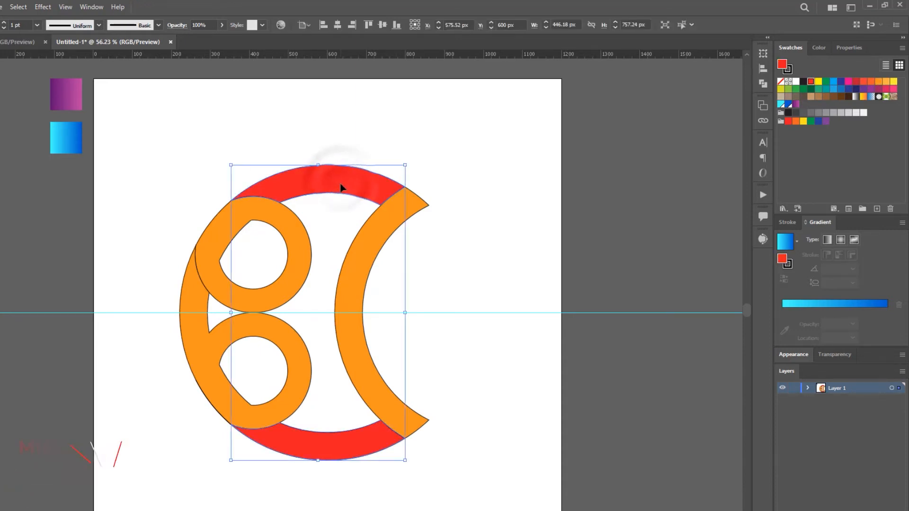
right_click(341, 188)
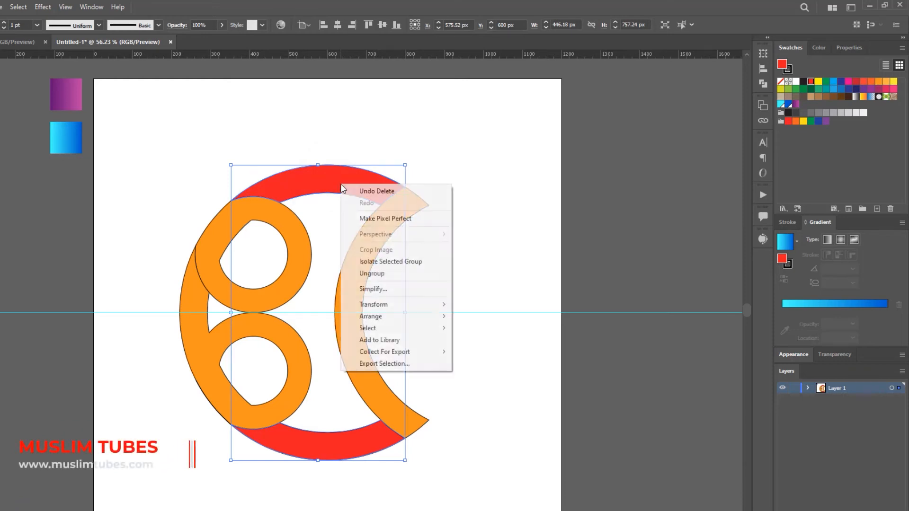
click(391, 273)
click(361, 186)
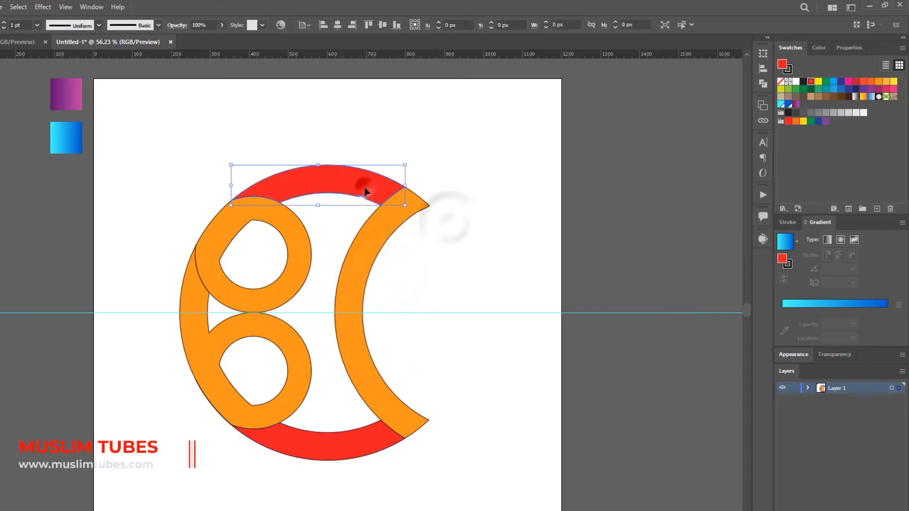
click(478, 204)
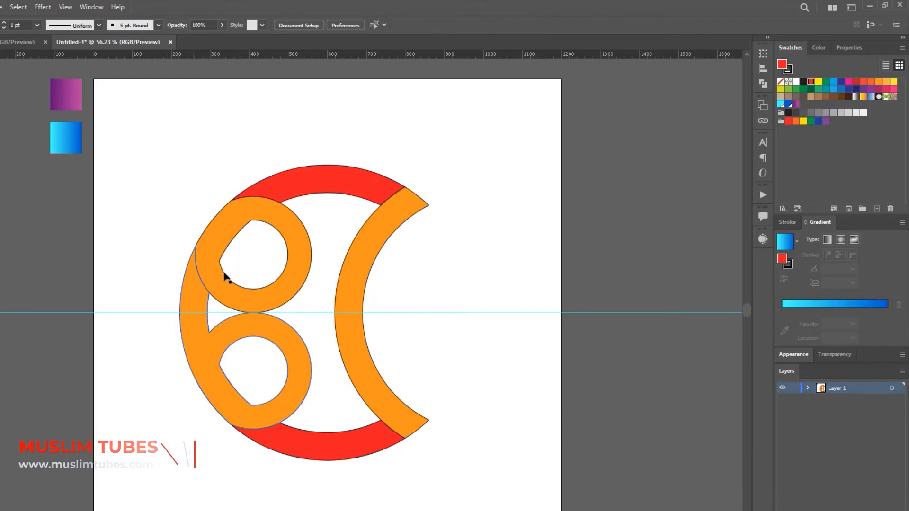
click(202, 282)
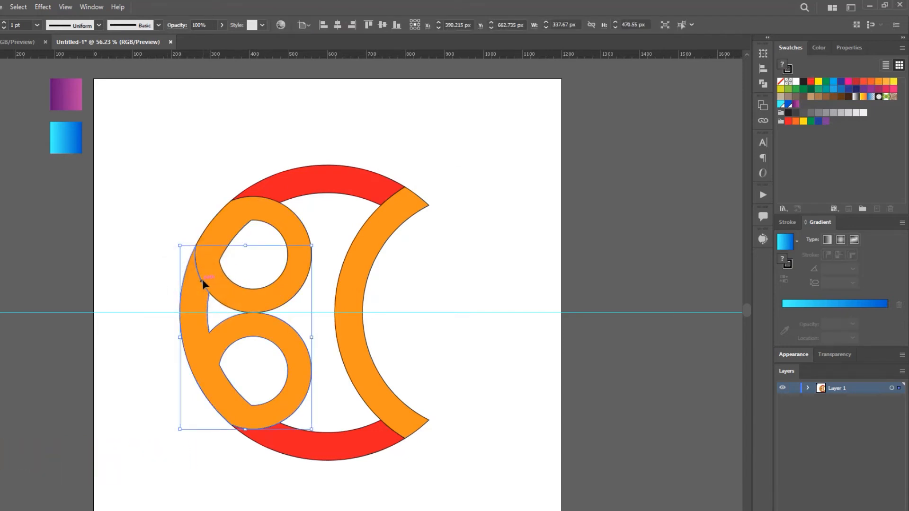
drag(203, 281, 228, 288)
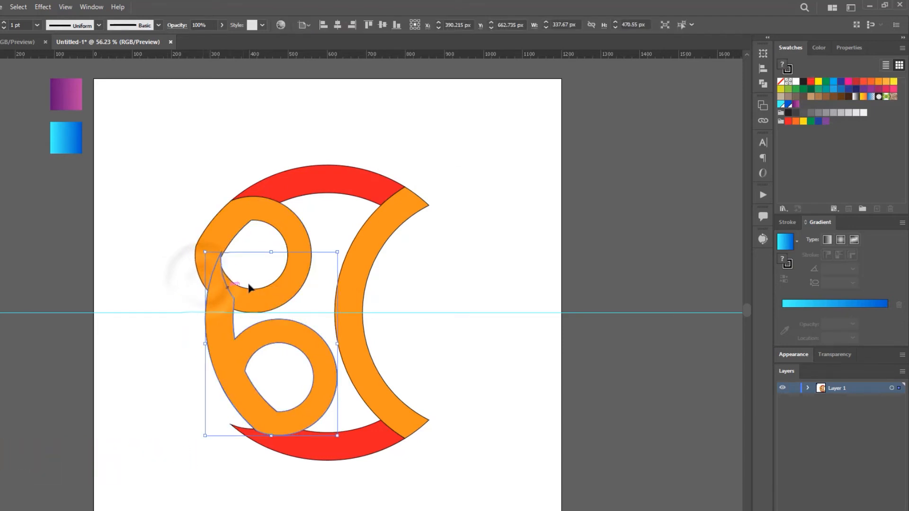
key(ctrl+z)
Step: Merge the upper small ring with the left arc and lower ring into one red shape using Shape Builder
click(186, 190)
drag(162, 241, 234, 321)
click(11, 173)
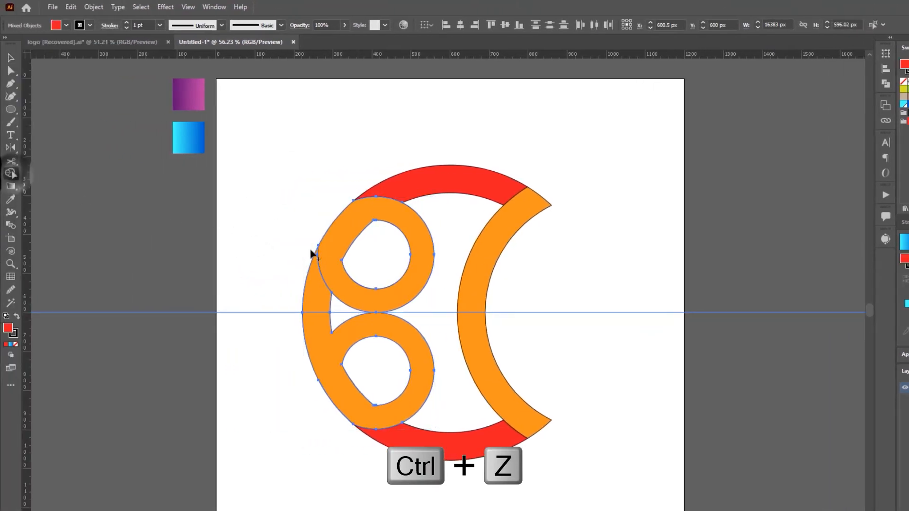
drag(324, 264, 317, 303)
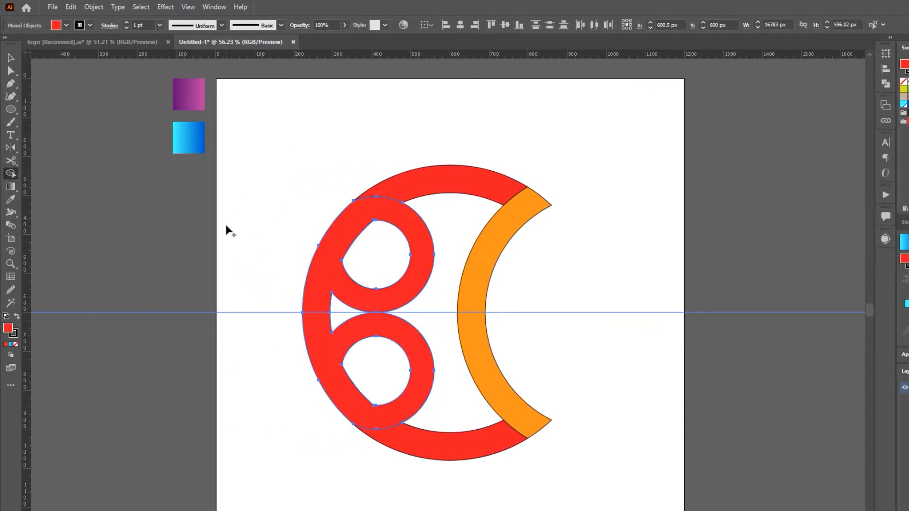
key(v)
click(269, 157)
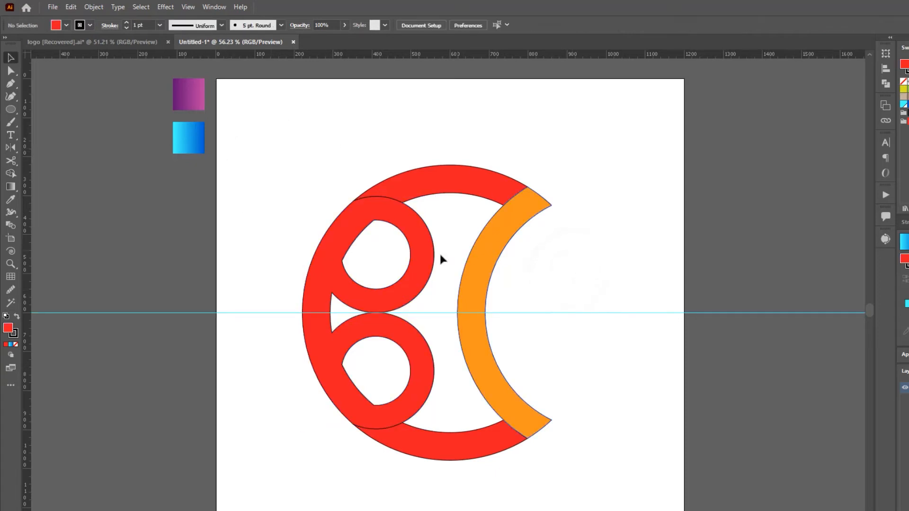
Step: Fill the merged left-hand ring shape and the right-hand crescent with the purple-to-pink gradient sampled from the prepared square
click(425, 258)
key(i)
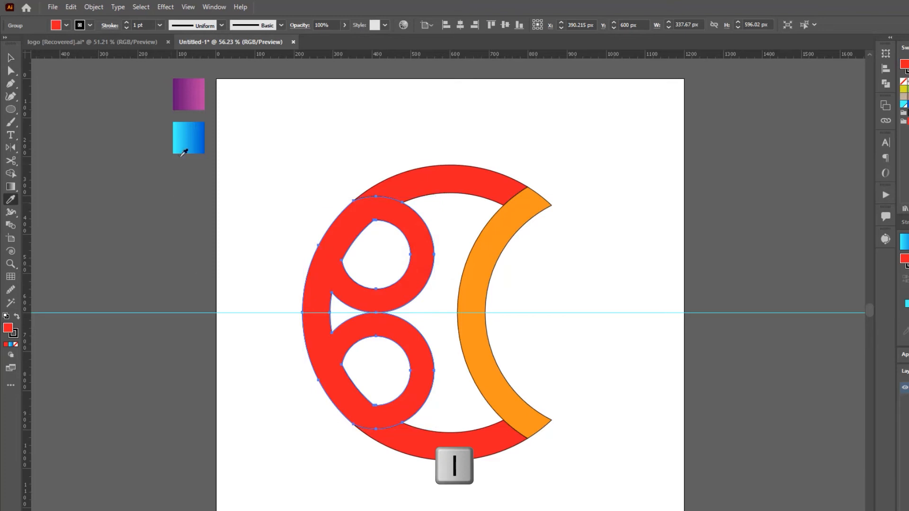
click(200, 98)
key(v)
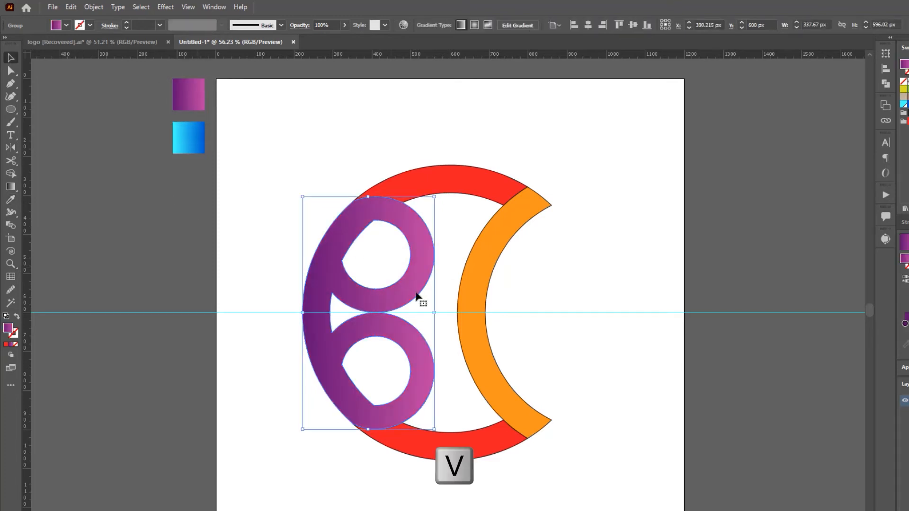
click(470, 300)
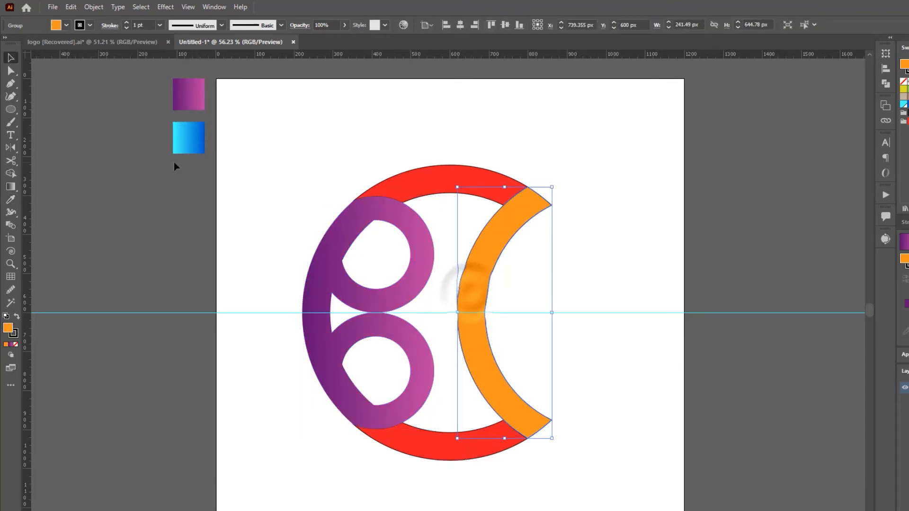
key(i)
click(192, 88)
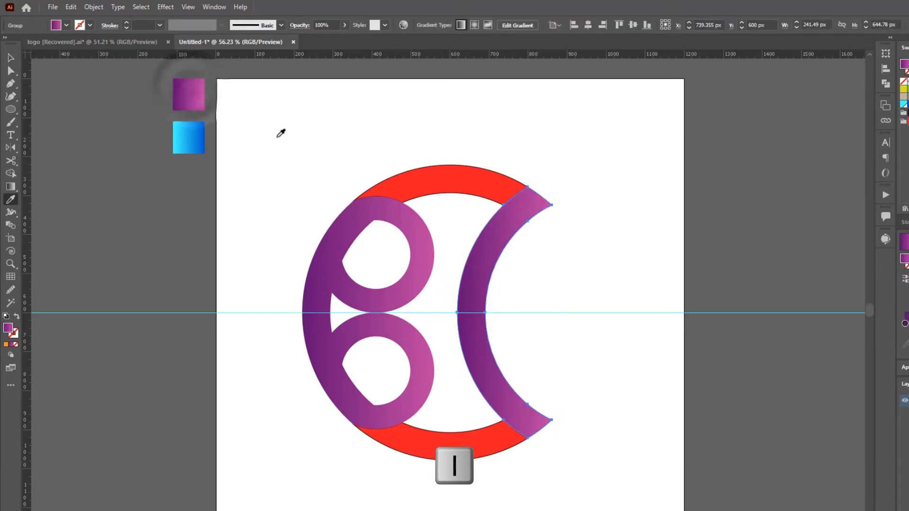
key(v)
Step: Fill both the upper and lower red bands with the sampled cyan-to-blue gradient and deselect them
click(454, 181)
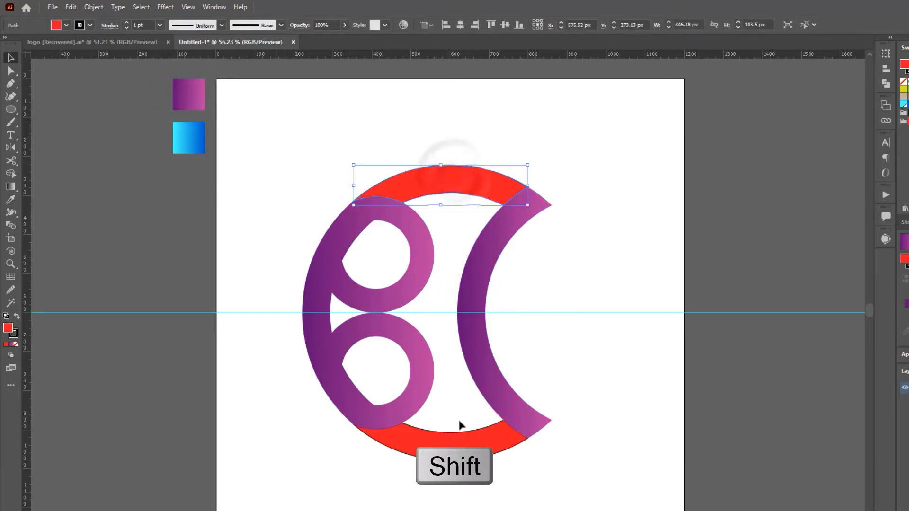
shift+click(462, 441)
key(i)
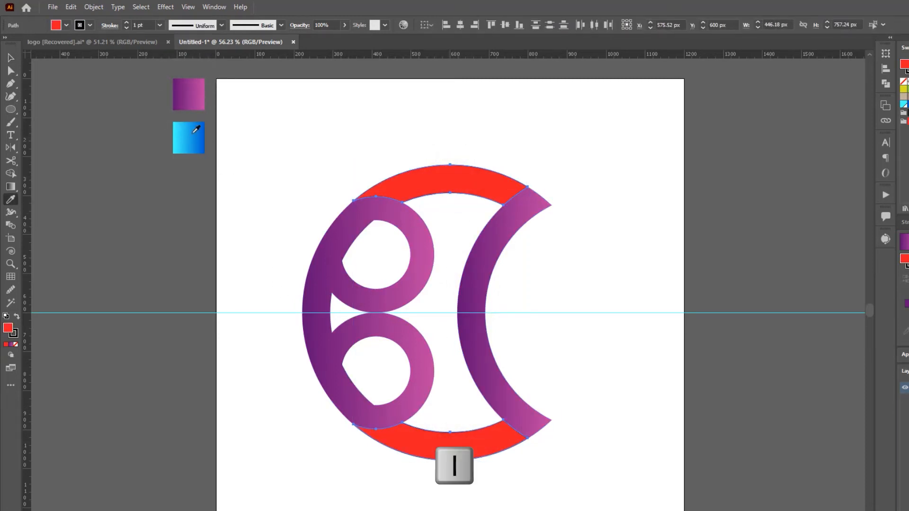
click(188, 137)
key(v)
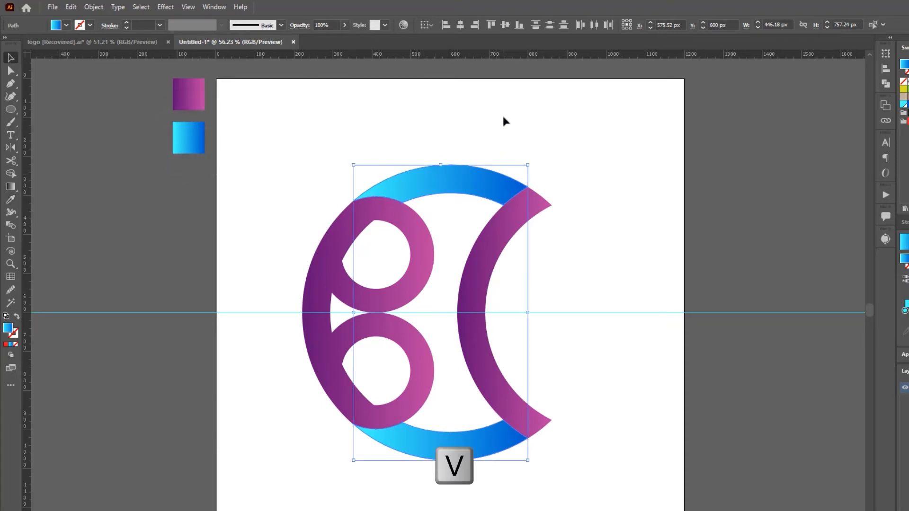
click(502, 113)
Step: Redirect the left-hand ring shape's gradient vertically, with dark purple at its lower end and pink at its upper end
click(353, 227)
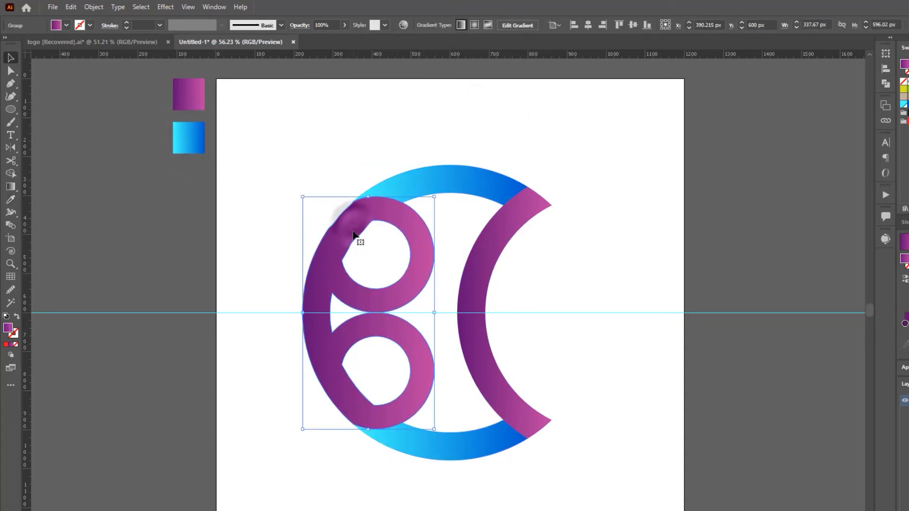
click(429, 132)
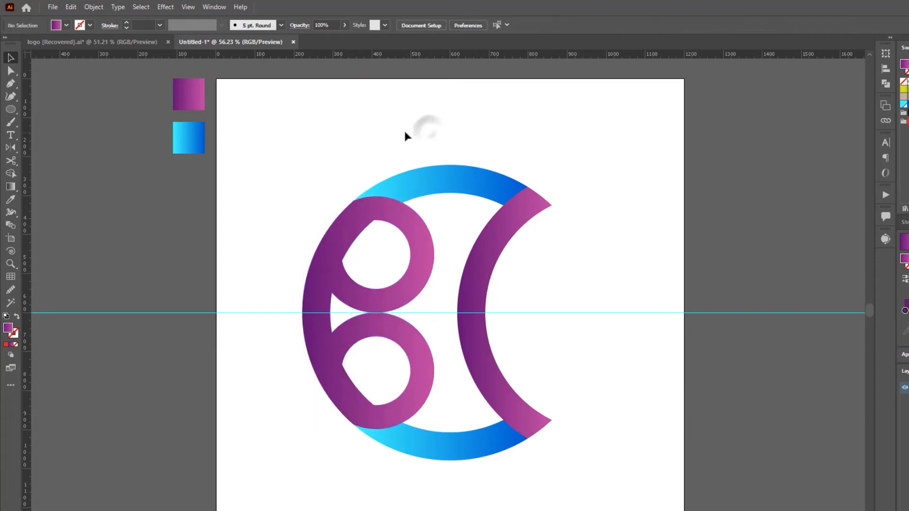
click(365, 220)
key(g)
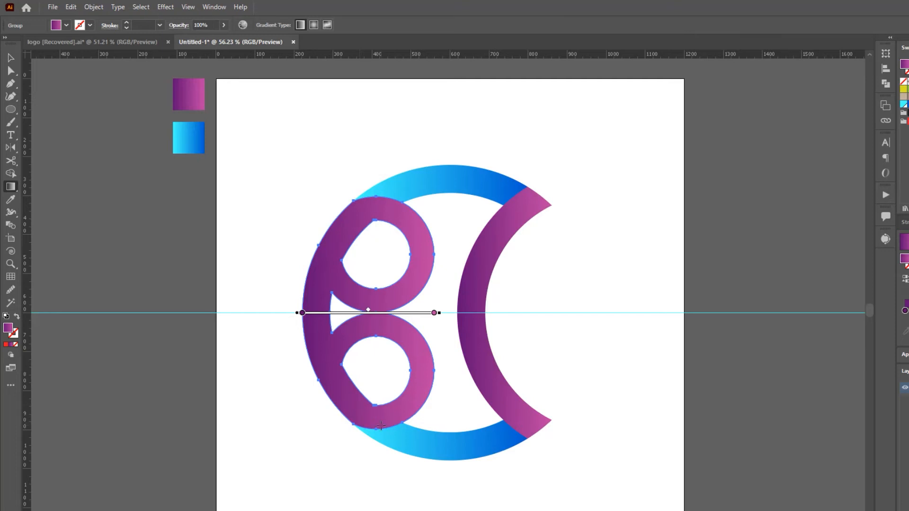
drag(376, 428, 395, 213)
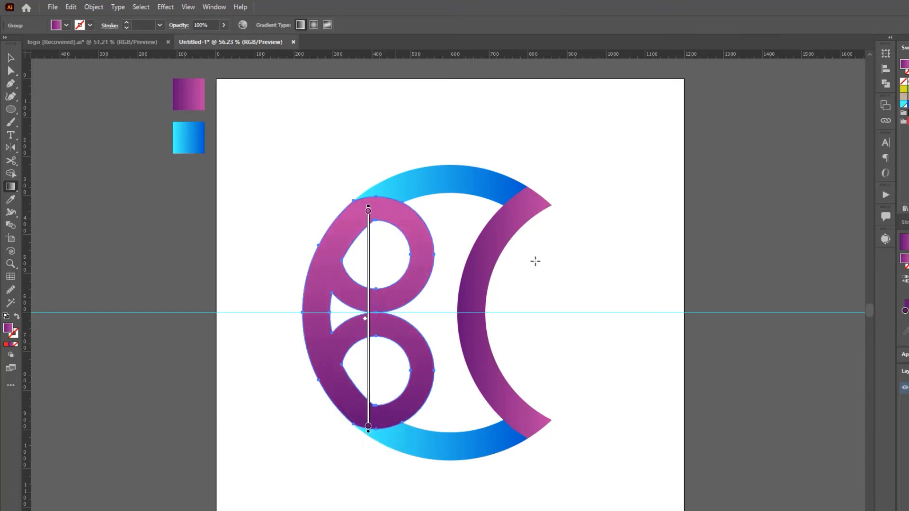
key(ctrl+shift+a)
key(v)
Step: Redirect the crescent's gradient vertically, running from dark purple at its upper tip to pink at its lower tip
click(486, 267)
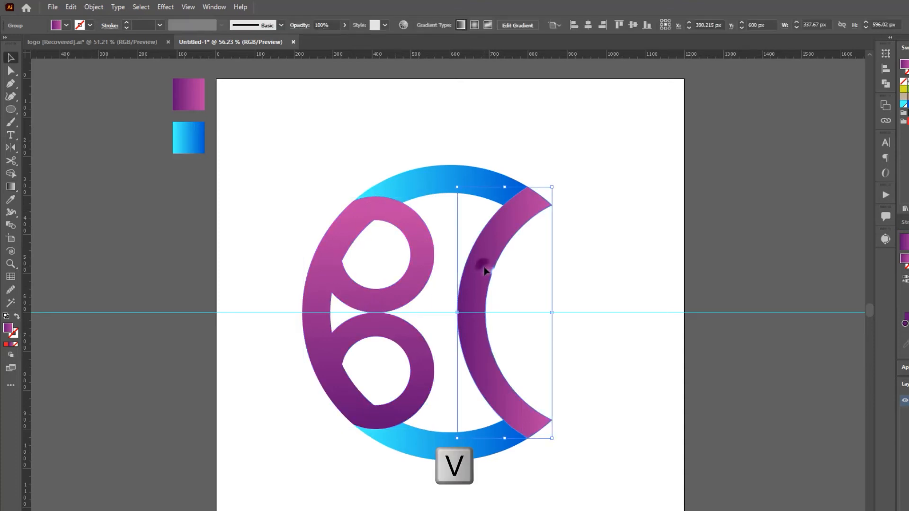
key(g)
drag(514, 204, 516, 428)
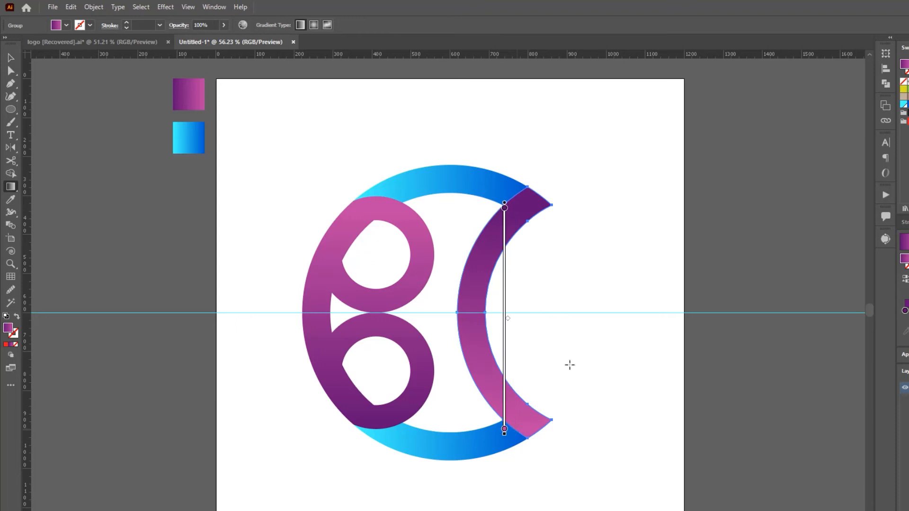
key(v)
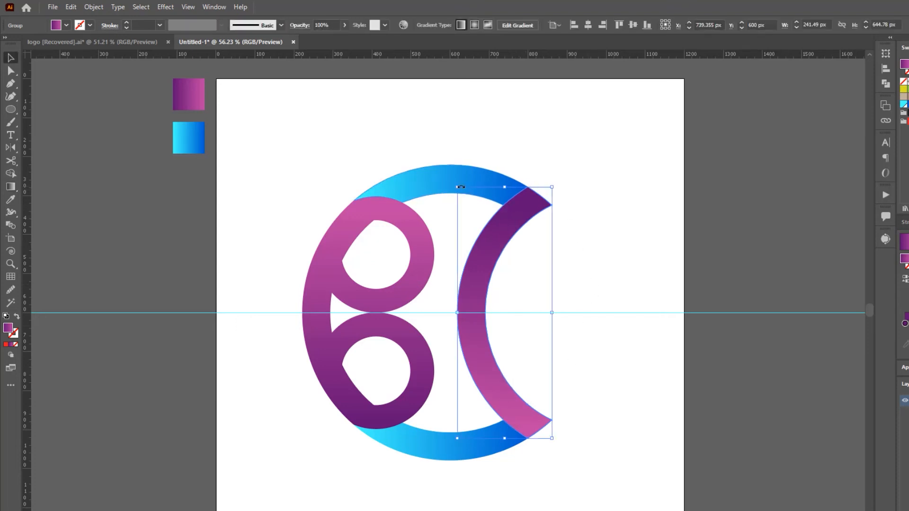
Step: Reverse the gradient of the upper blue band so it runs from dark blue to cyan, and deselect it
click(443, 182)
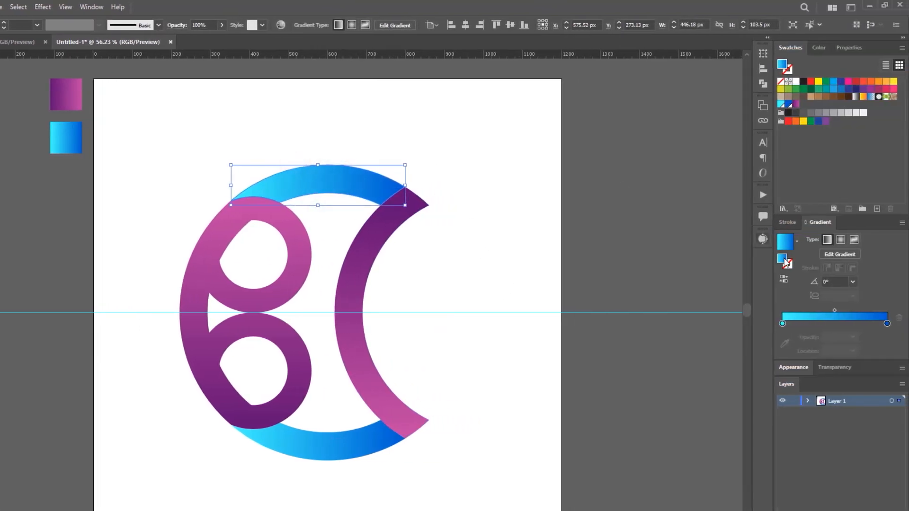
click(784, 282)
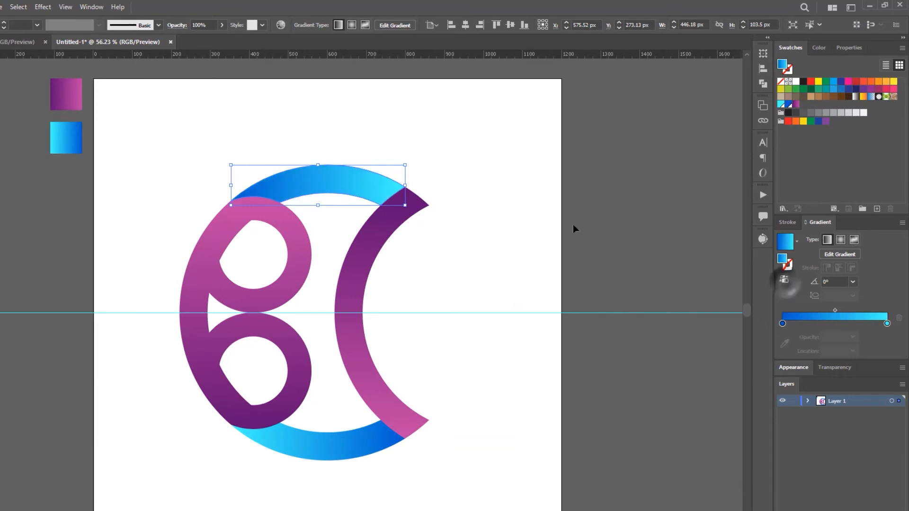
click(452, 159)
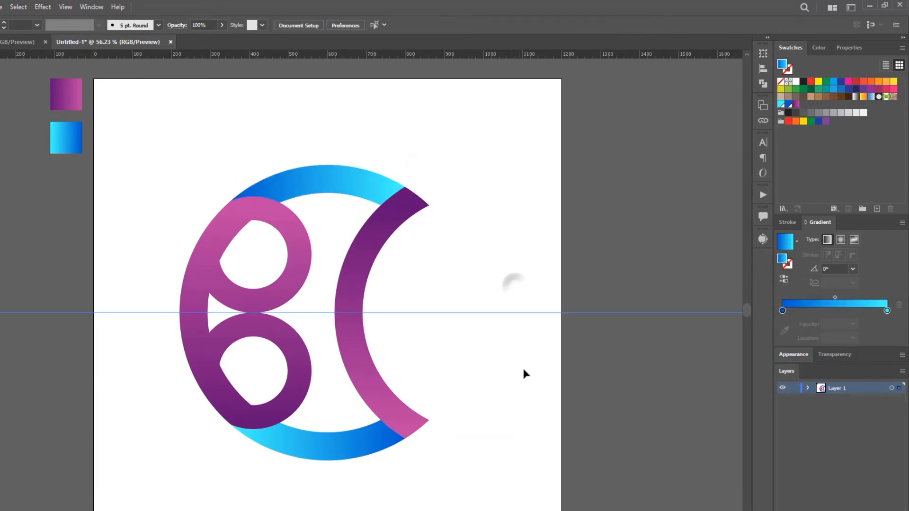
Step: Delete the horizontal guide across the artboard and group all the logo shapes together
drag(519, 368, 521, 342)
key(Delete)
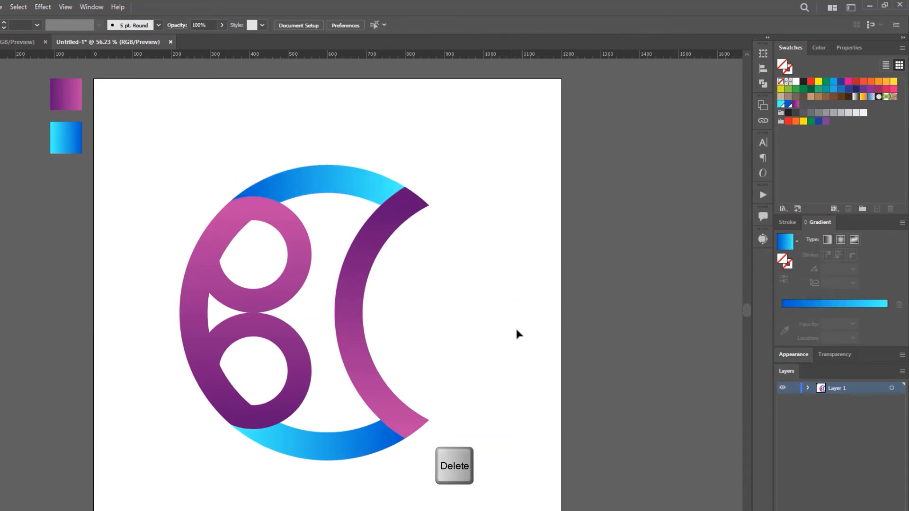
click(499, 303)
drag(205, 147, 450, 470)
key(ctrl+g)
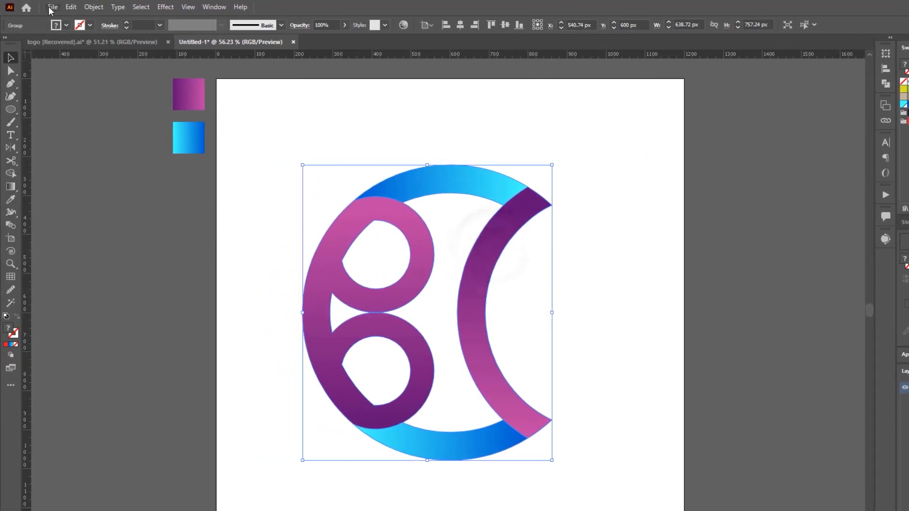
Step: Set up an export of the logo in PNG format with Use Artboards enabled for all artboards
click(51, 9)
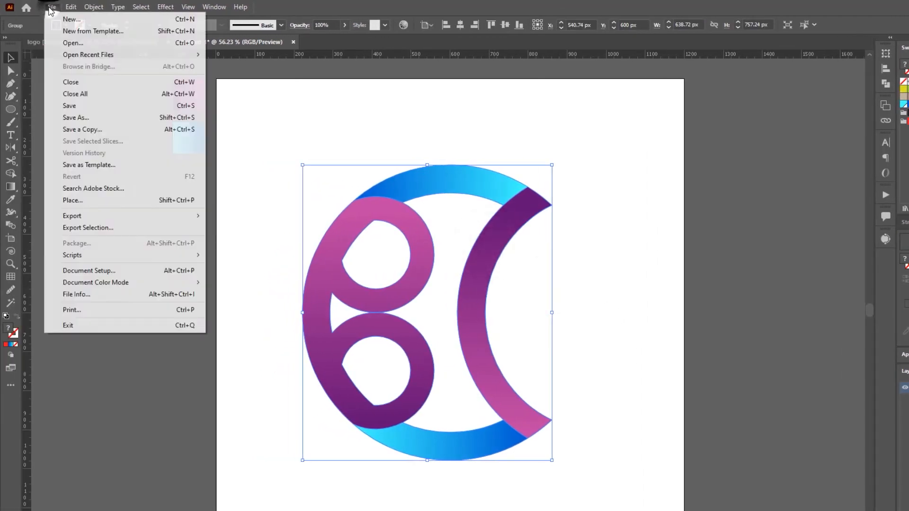
mouse_move(187, 216)
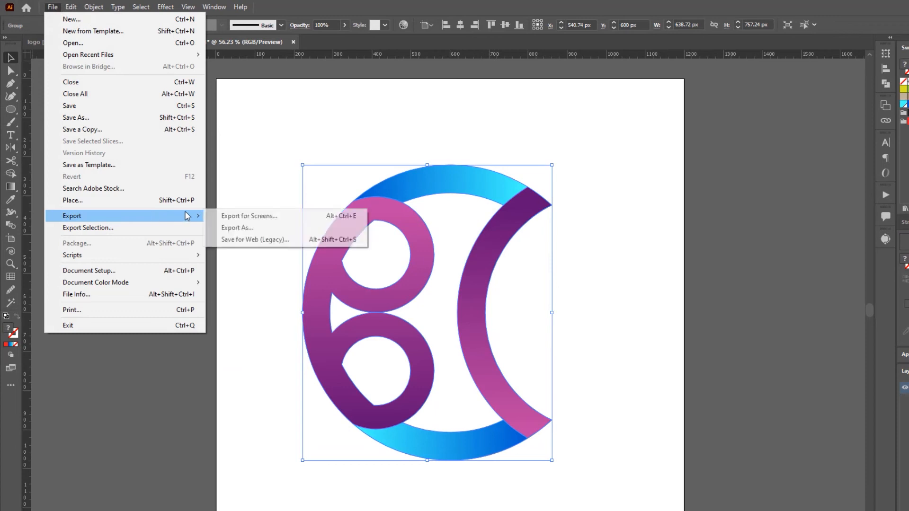
click(242, 229)
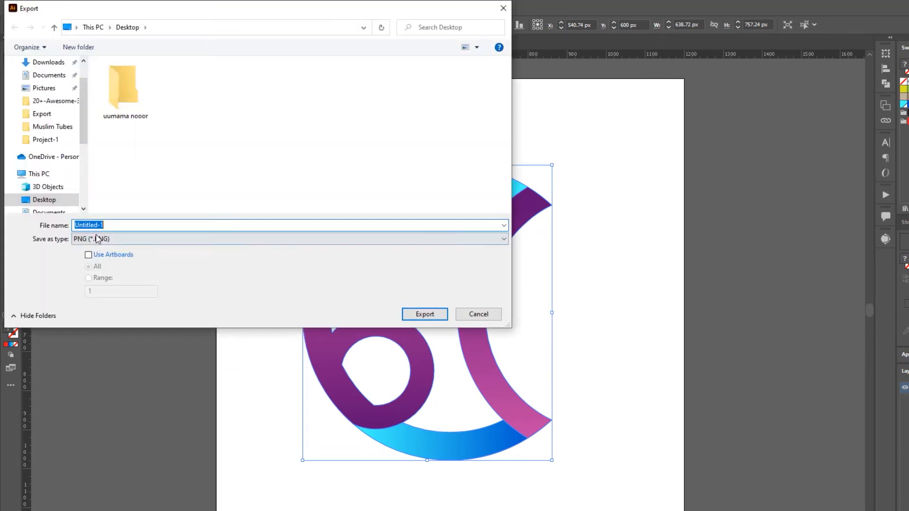
click(116, 239)
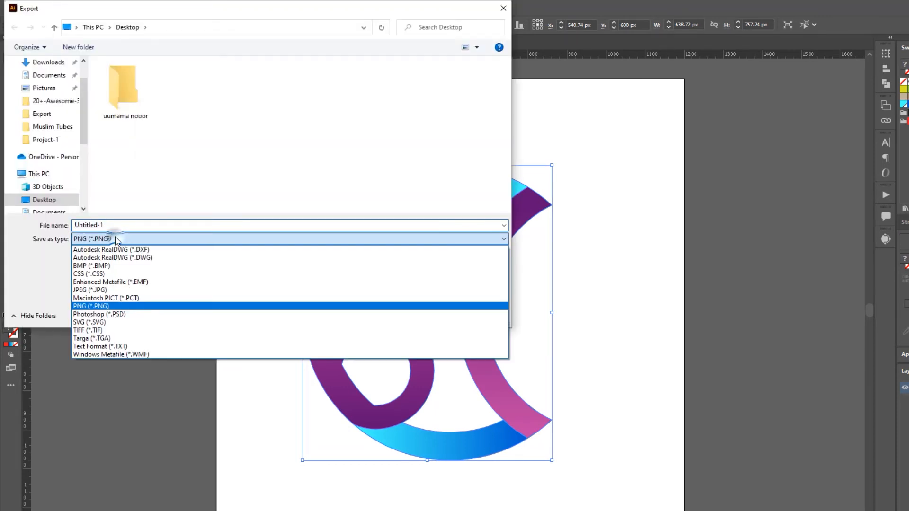
click(118, 308)
click(88, 254)
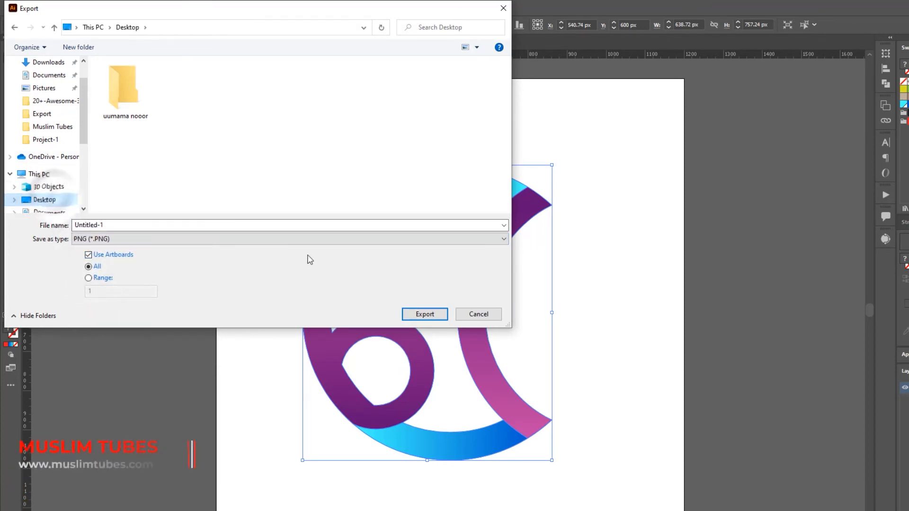
Step: Name the export Logo and export it to the Desktop at Screen (72 ppi) with a transparent background
double_click(138, 224)
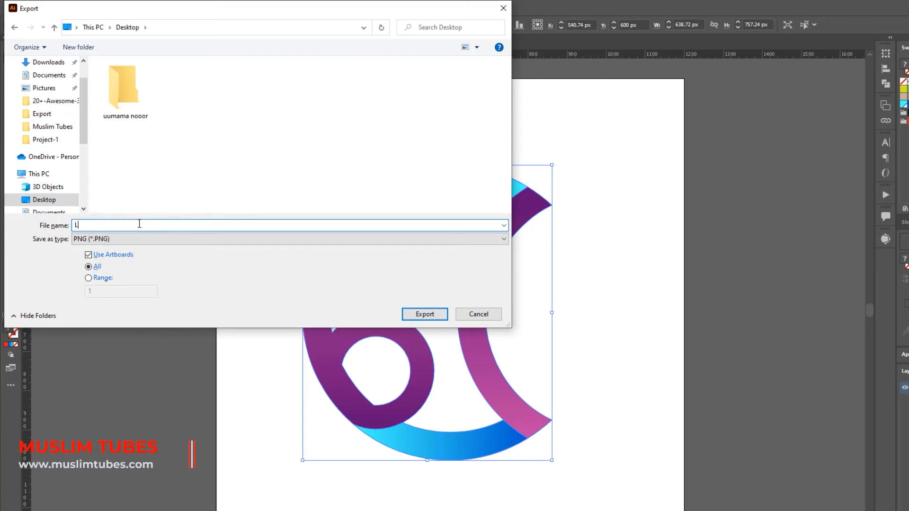
click(433, 318)
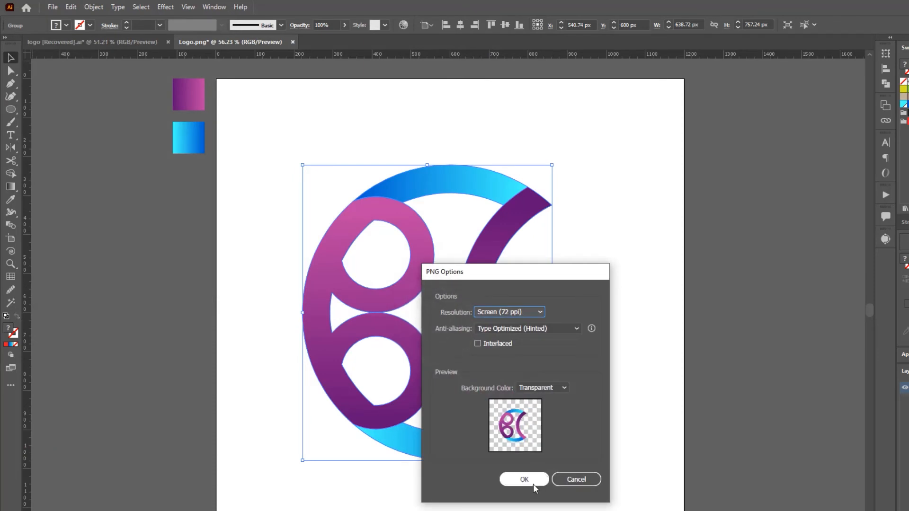
click(530, 481)
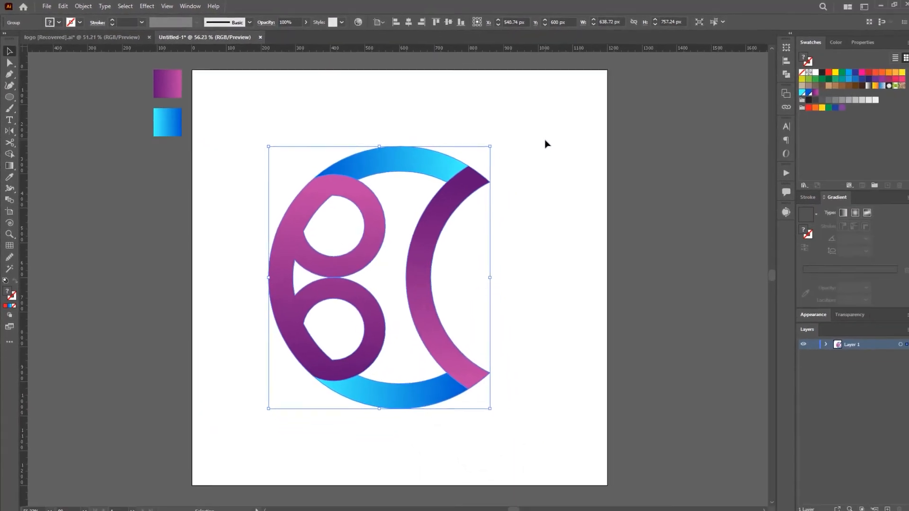
Step: Switch to the glass window logo mockup in Photoshop, open the Your Logo smart object and hide its existing ST Educate logo layer
click(876, 5)
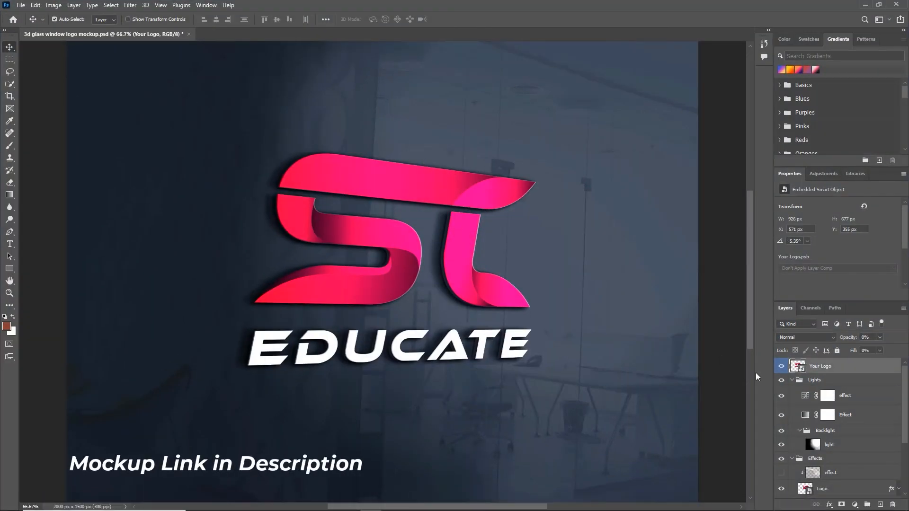
double_click(797, 365)
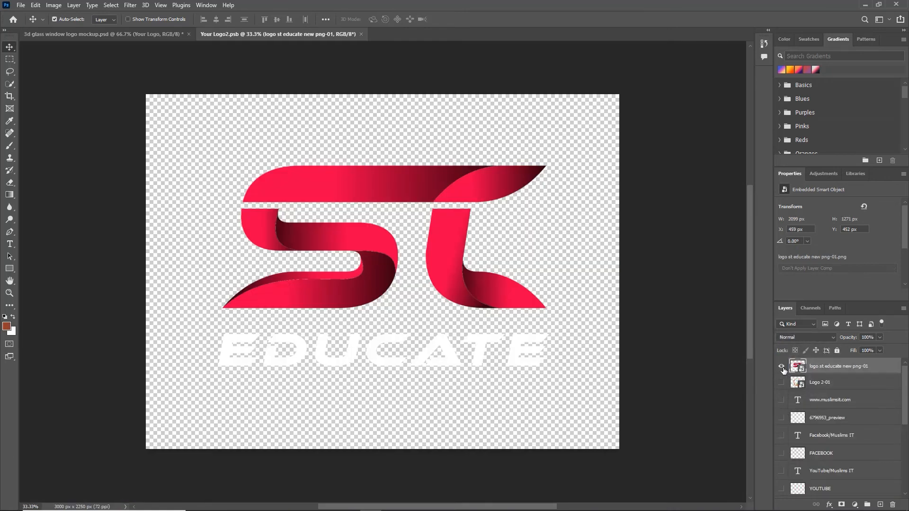
click(782, 367)
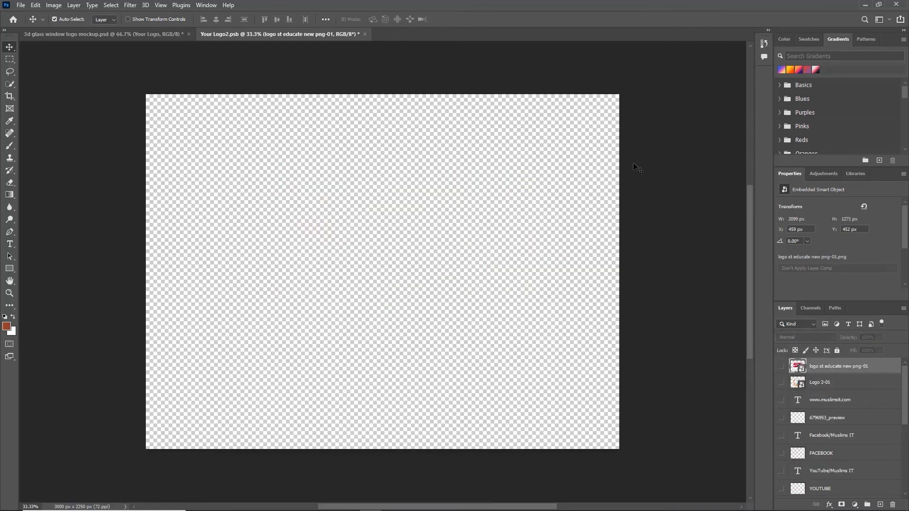
Step: Place the Logo-01 file from the desktop into the smart object, enlarged to about 922 × 1092 px and moved into the upper middle
click(865, 5)
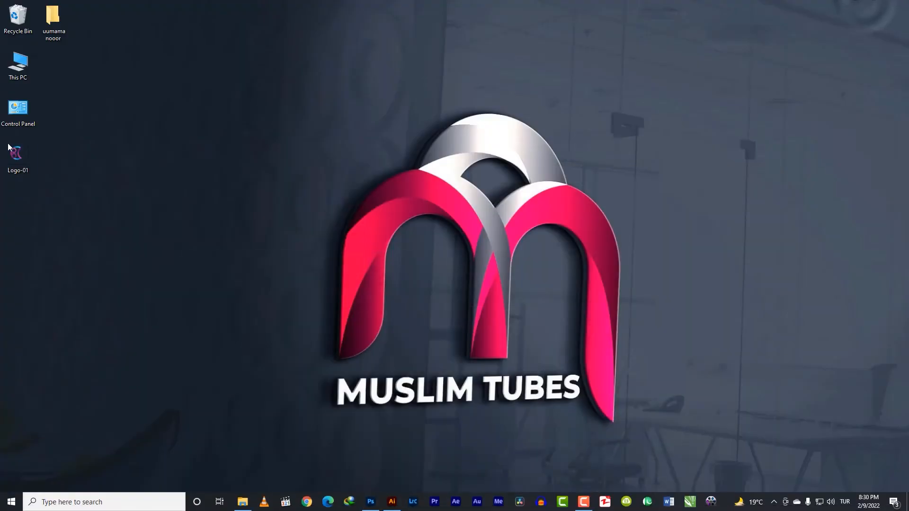
drag(15, 153, 386, 283)
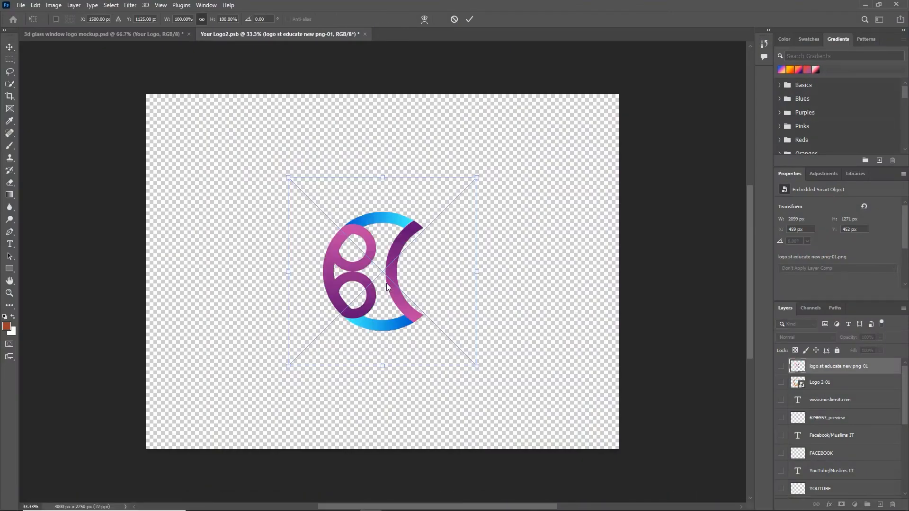
drag(477, 363, 560, 449)
drag(419, 244, 377, 161)
key(Return)
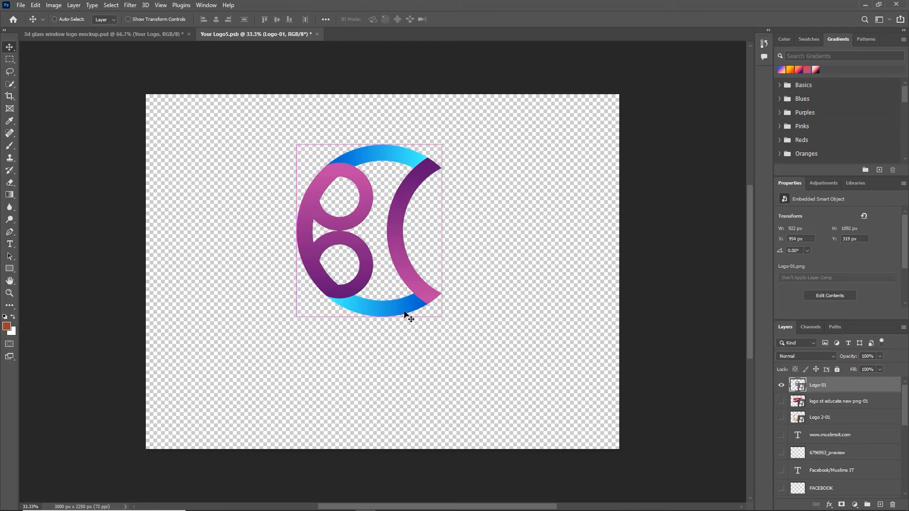
Step: Enlarge the placed logo to about 974 × 1155 px and recentre it horizontally on the canvas
key(ctrl+t)
drag(240, 373, 225, 388)
drag(387, 254, 396, 254)
key(Return)
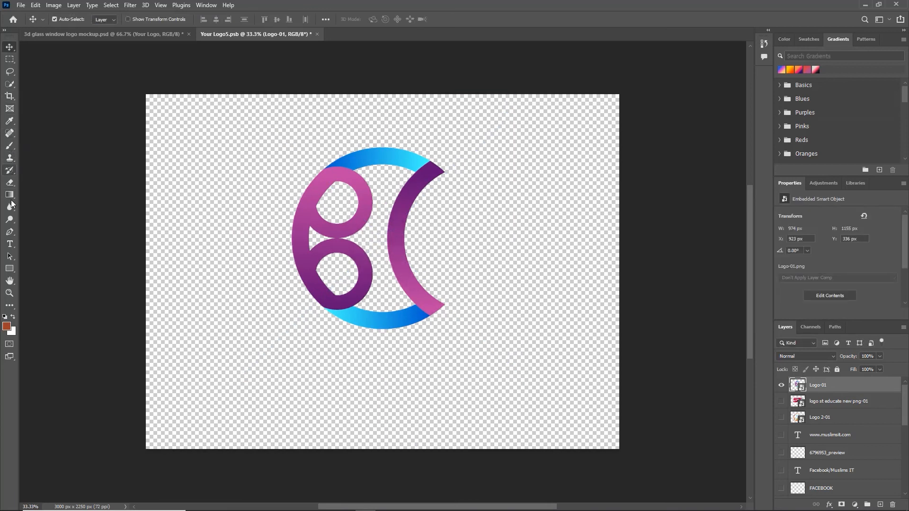
Step: Add a centred text line reading COMPANY NAME in Montserrat Black, 72 pt, below the circular logo
click(11, 245)
click(361, 382)
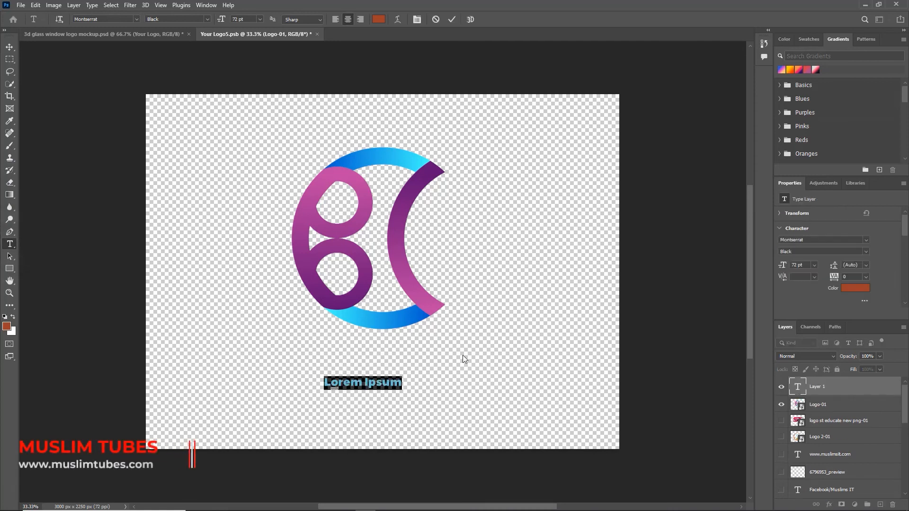
text(coMPANY NAME)
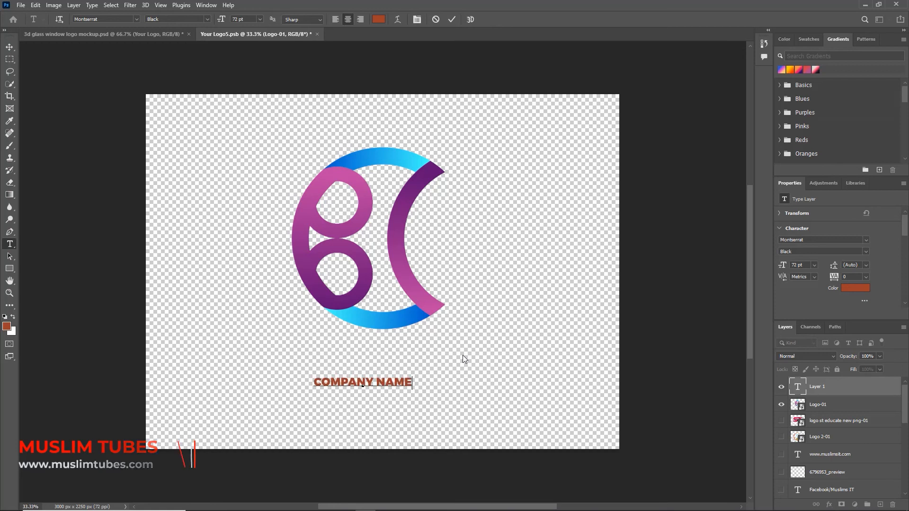
click(10, 48)
Step: Scale the COMPANY NAME text to about 203% and centre it horizontally on the canvas just below the logo
key(ctrl+t)
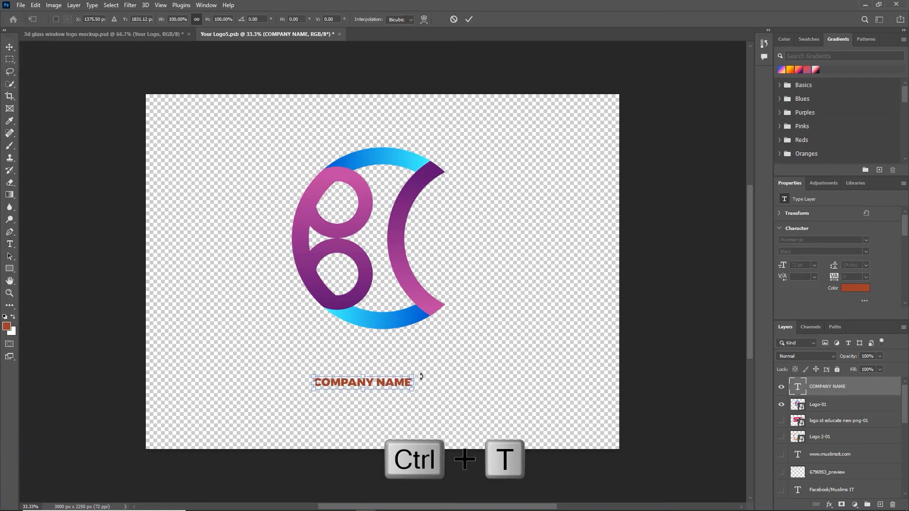
drag(412, 374, 510, 348)
drag(414, 376, 386, 367)
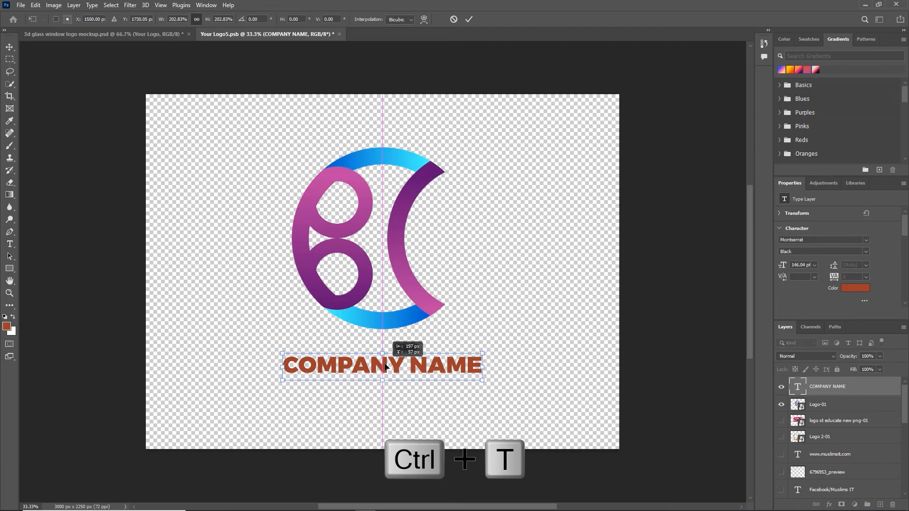
key(Return)
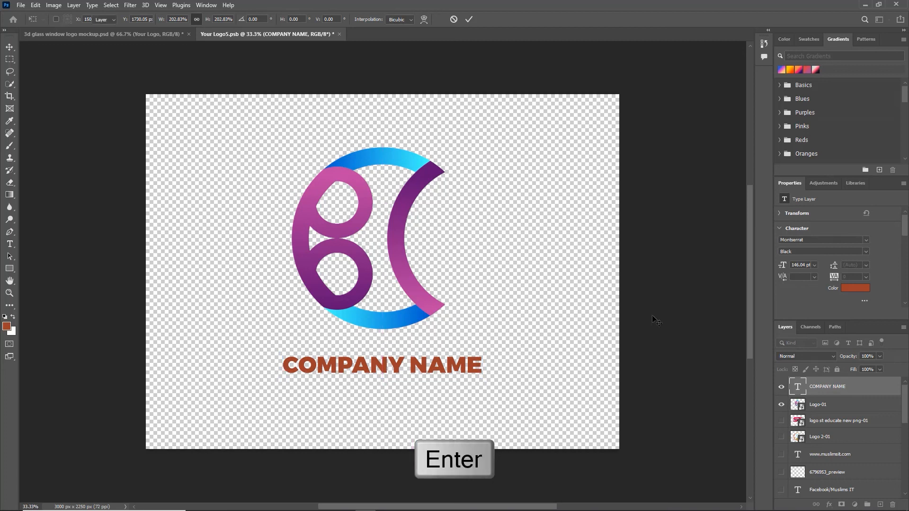
Step: Apply a Color Overlay to COMPANY NAME using pink #a3449c sampled from the logo's right arc, and save and close the smart object
double_click(868, 385)
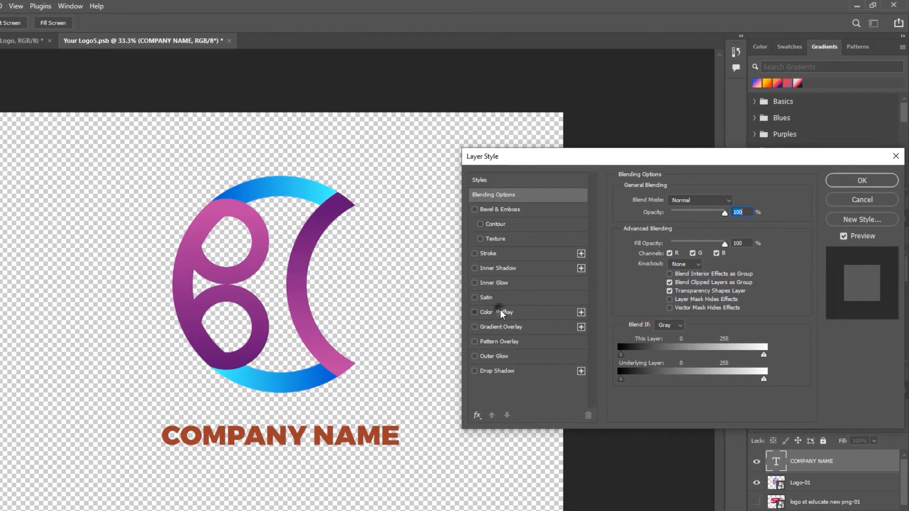
click(554, 268)
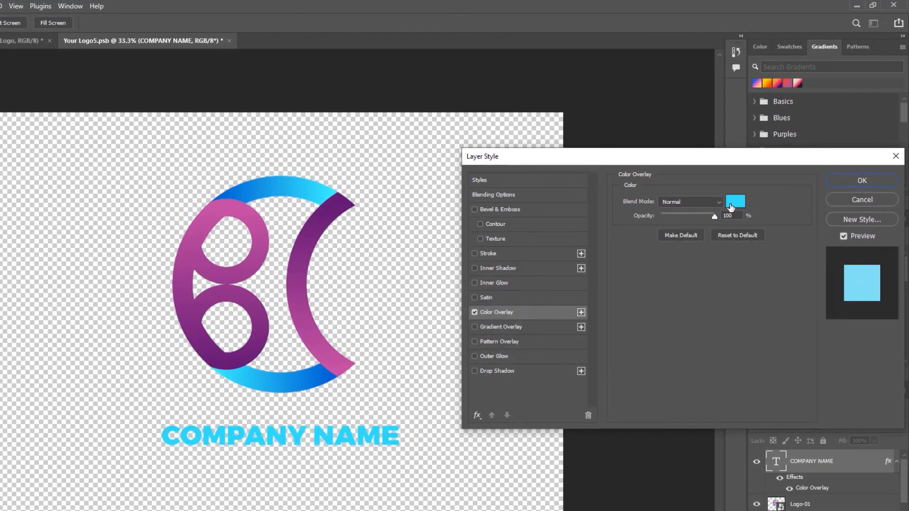
click(729, 203)
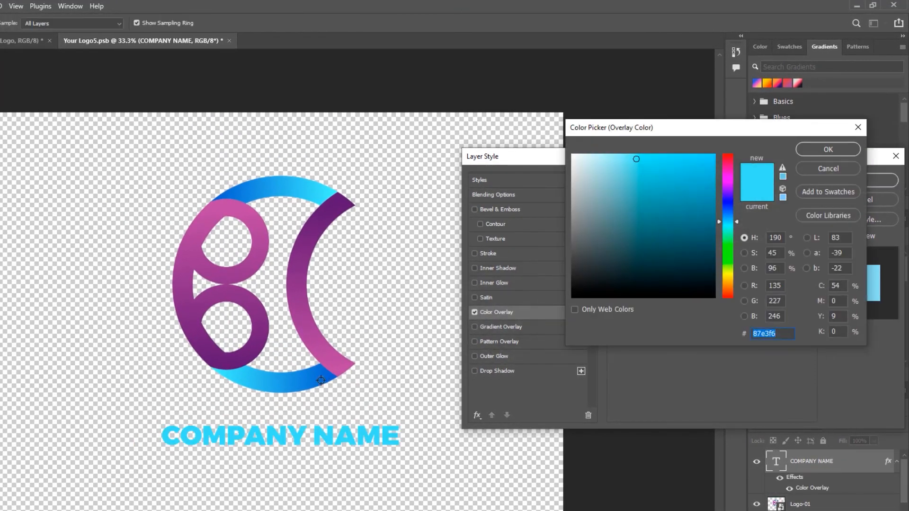
click(339, 366)
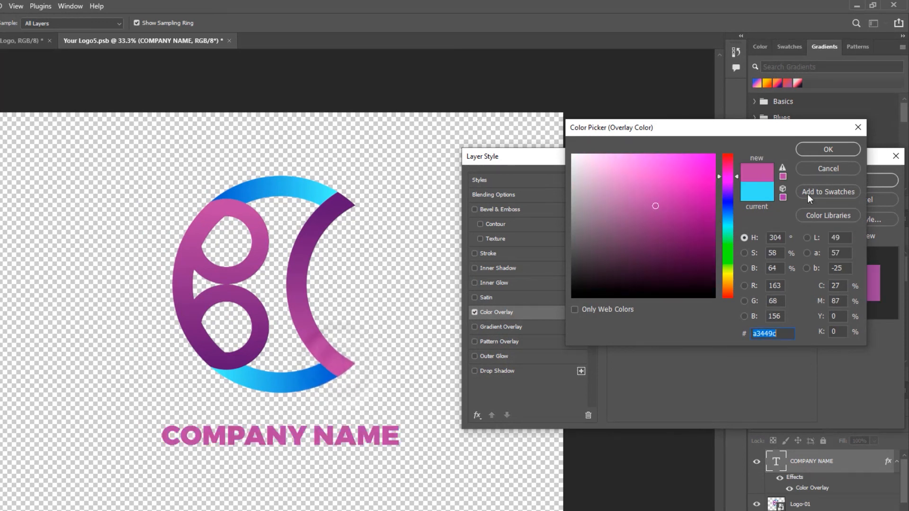
click(822, 156)
click(847, 180)
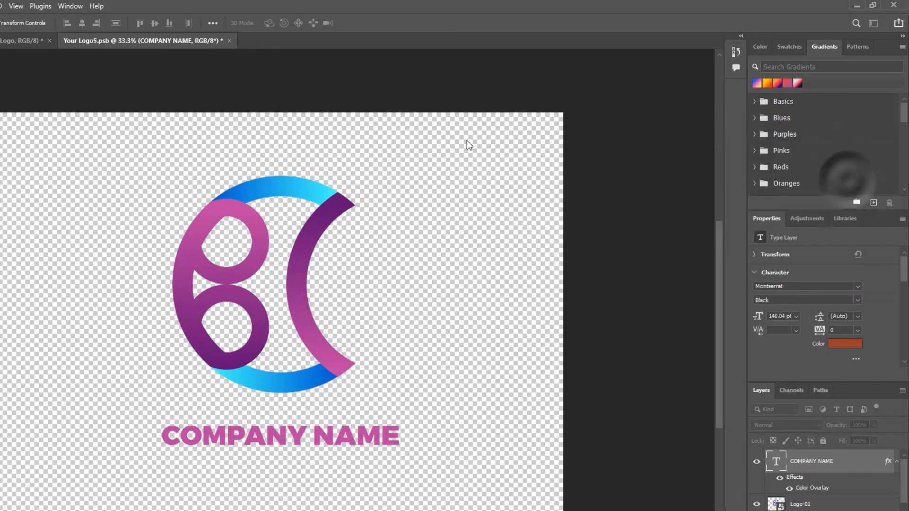
click(227, 41)
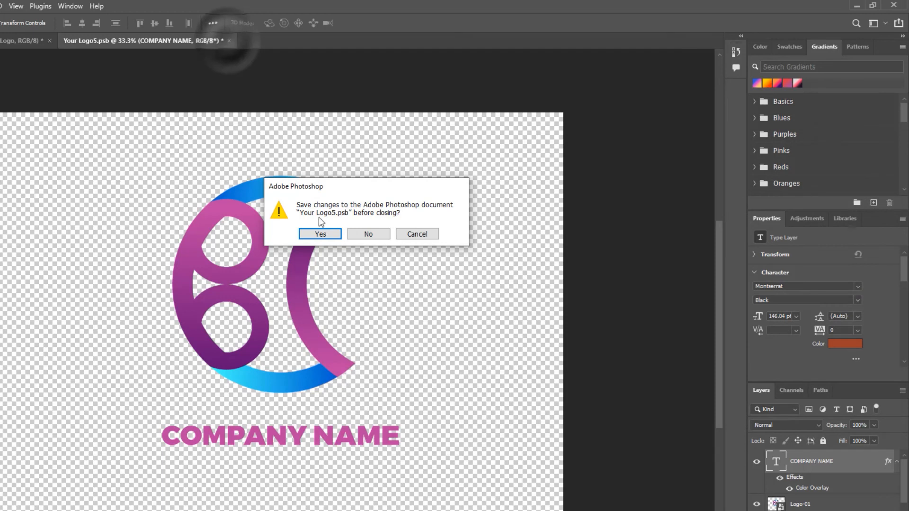
click(315, 232)
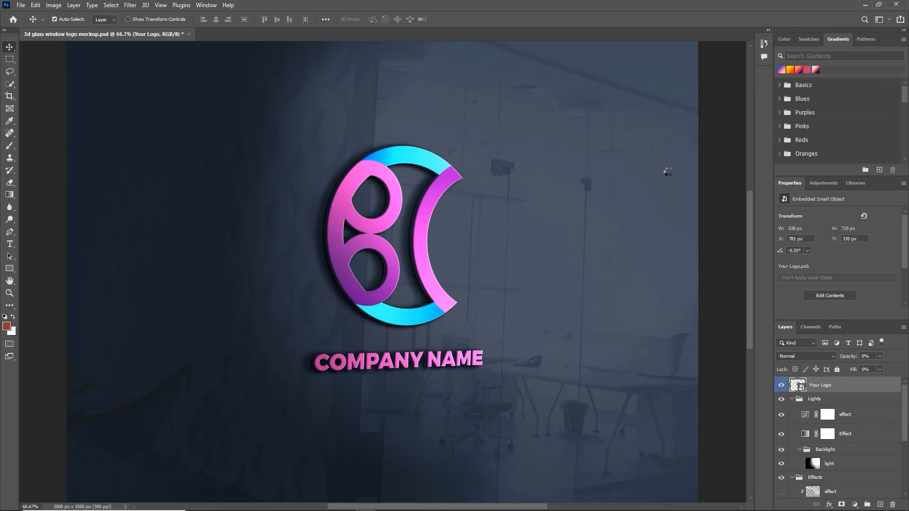
Step: Export the mockup to the Desktop as a 2000 × 1500 px JPG of Great quality named 3d glass window logo mockup
click(21, 6)
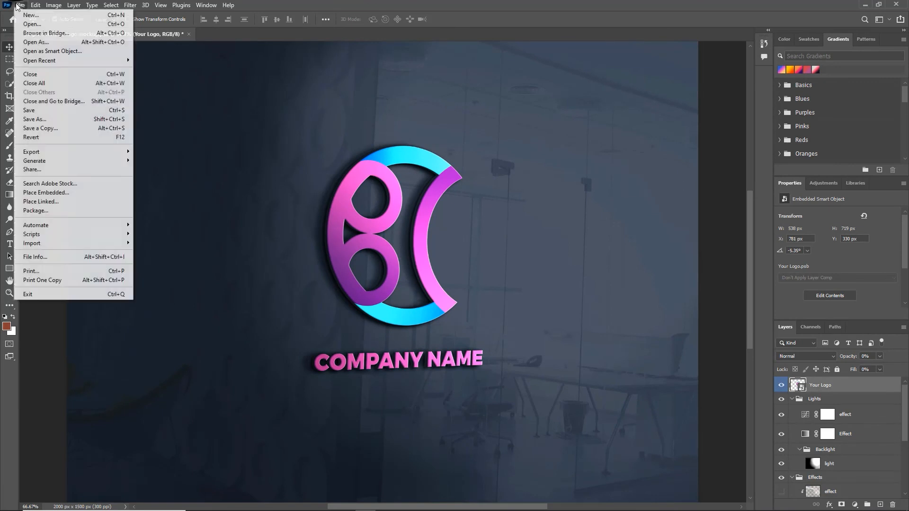
mouse_move(89, 152)
click(153, 161)
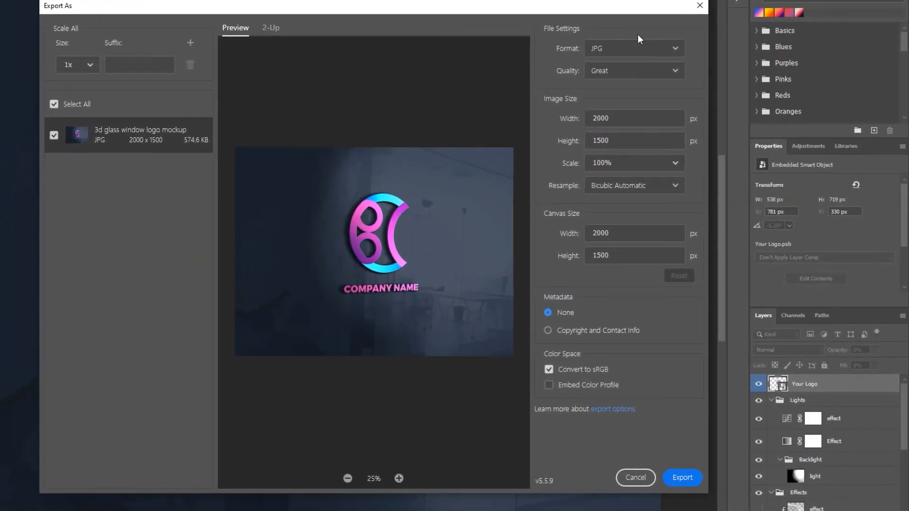
click(682, 478)
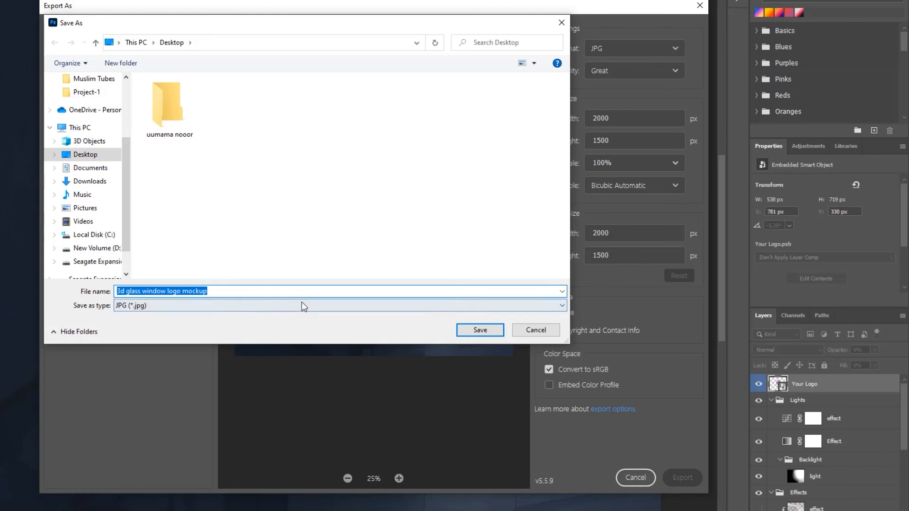
click(480, 330)
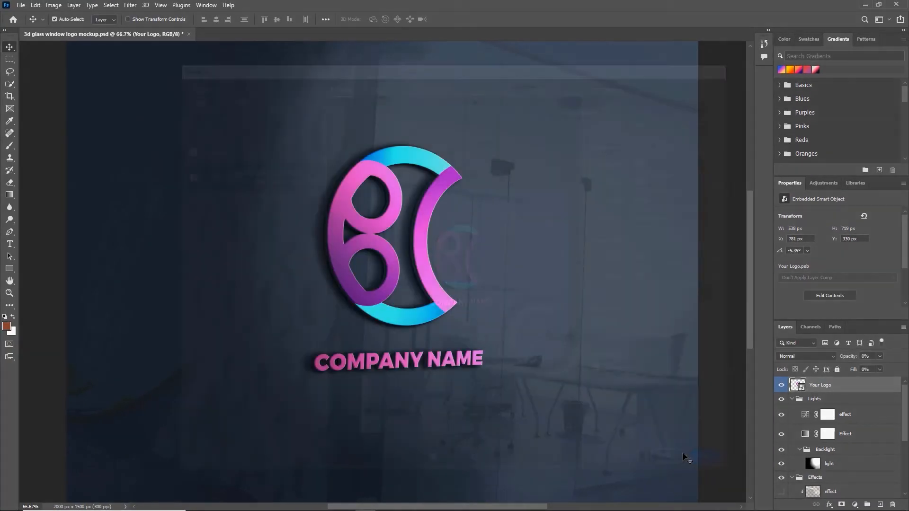